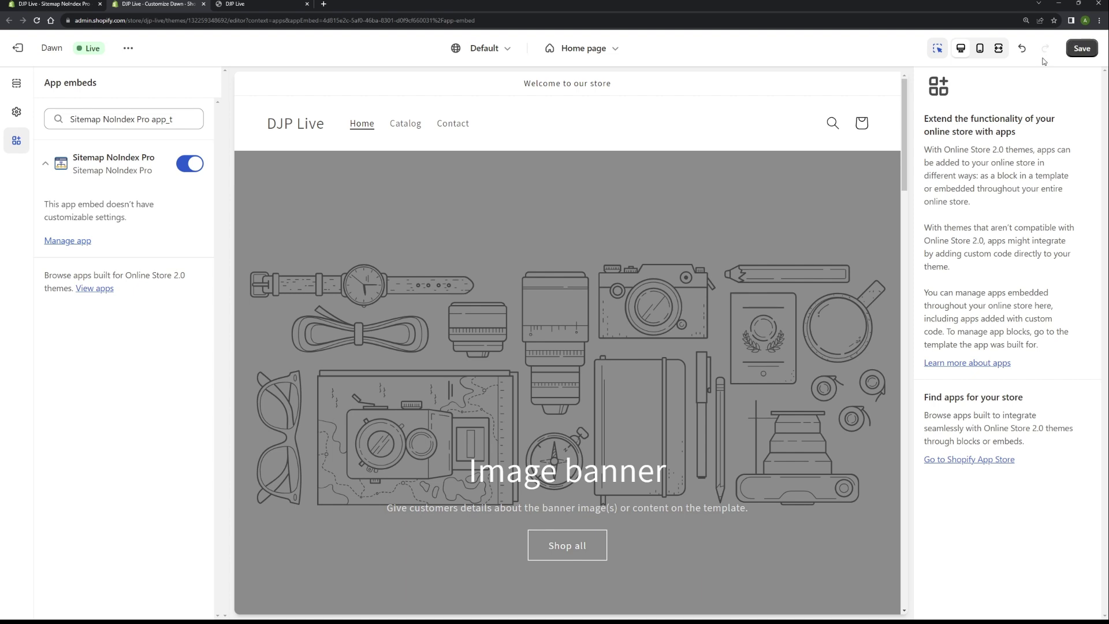
# Save the theme editor changes so the Sitemap NoIndex Pro embed stays enabled.
pyautogui.click(1082, 50)
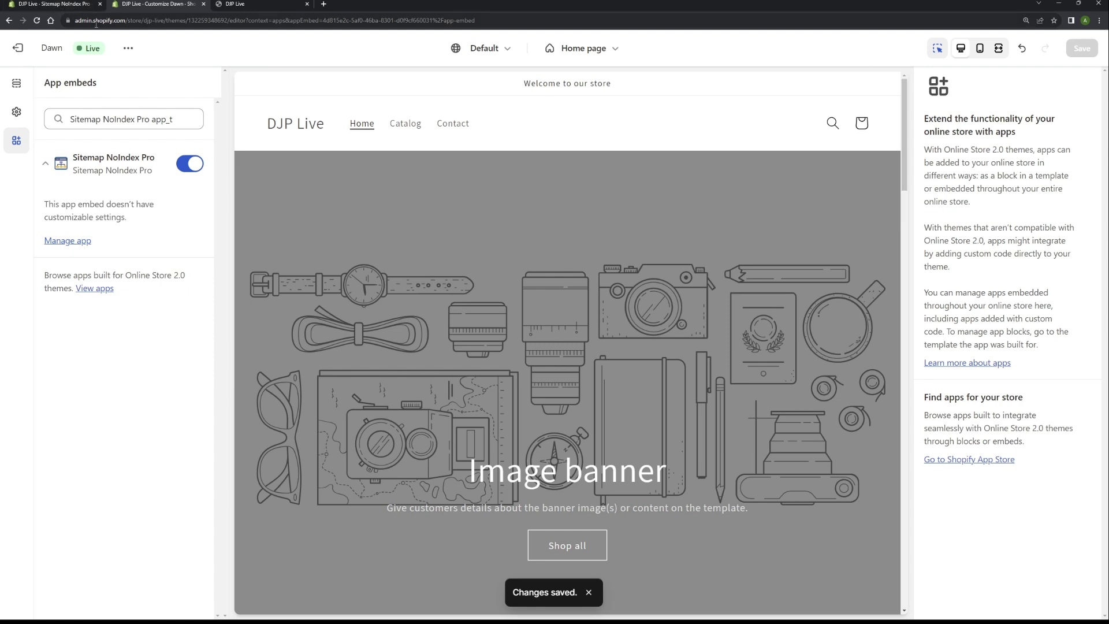
# Back in the app's setup guide, run Check Installation until App status reads Activated.
pyautogui.click(41, 4)
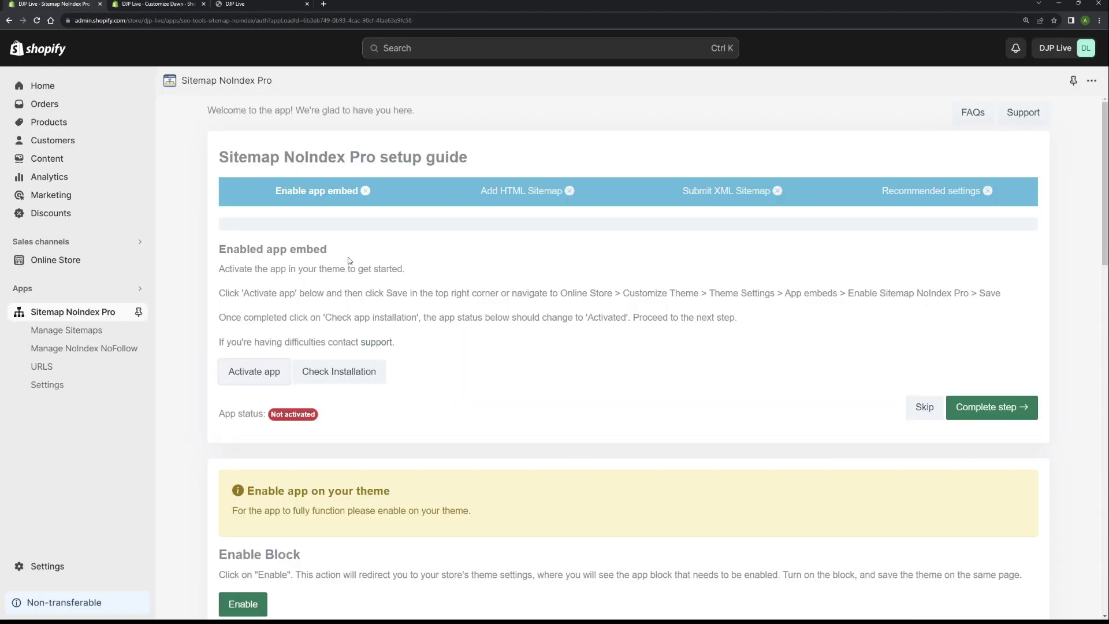
pyautogui.scroll(-1, 353, 265)
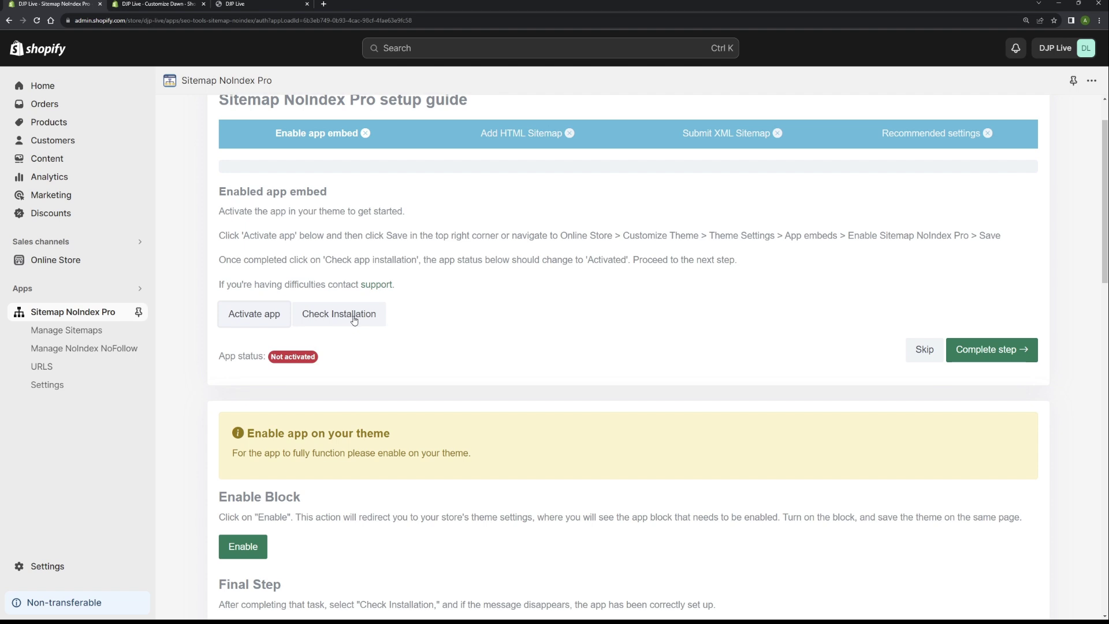
pyautogui.scroll(1, 354, 320)
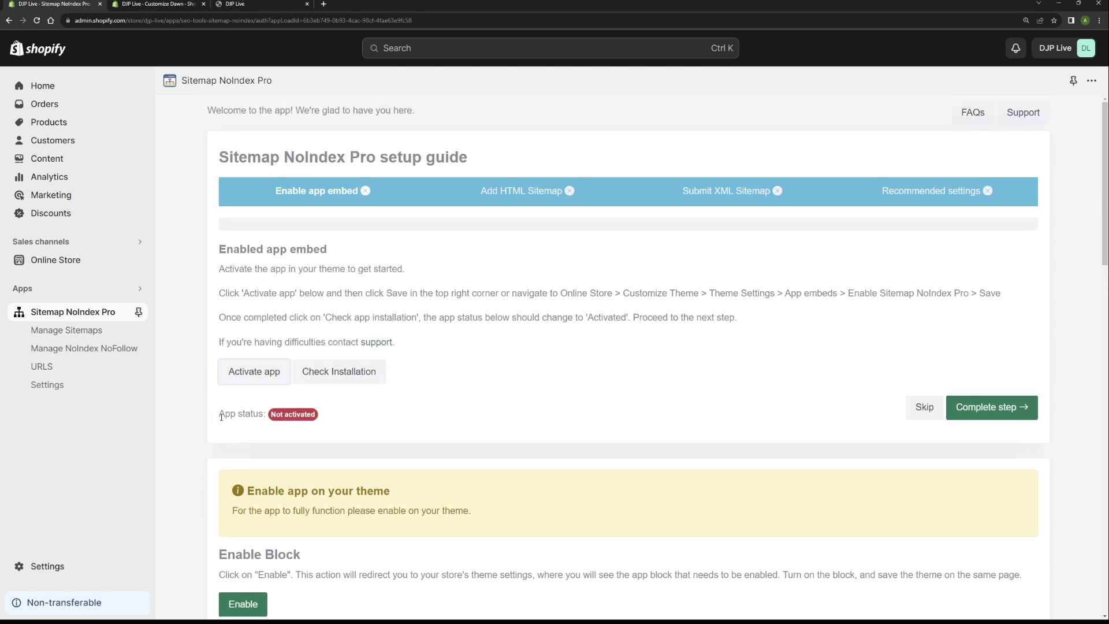
pyautogui.moveTo(225, 414); pyautogui.dragTo(311, 415)
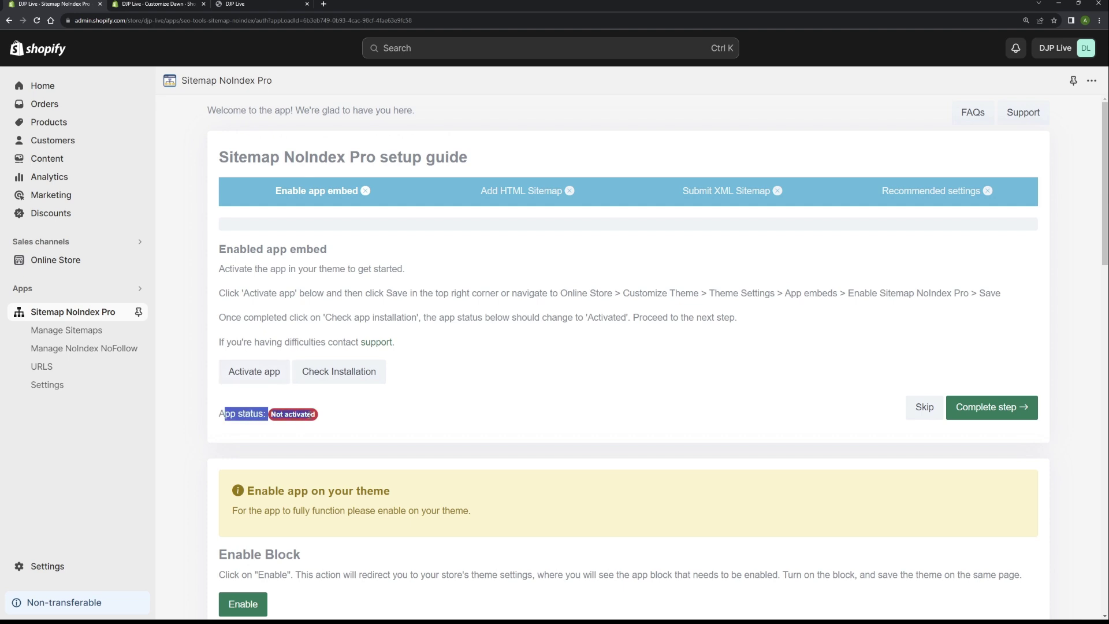
pyautogui.click(322, 421)
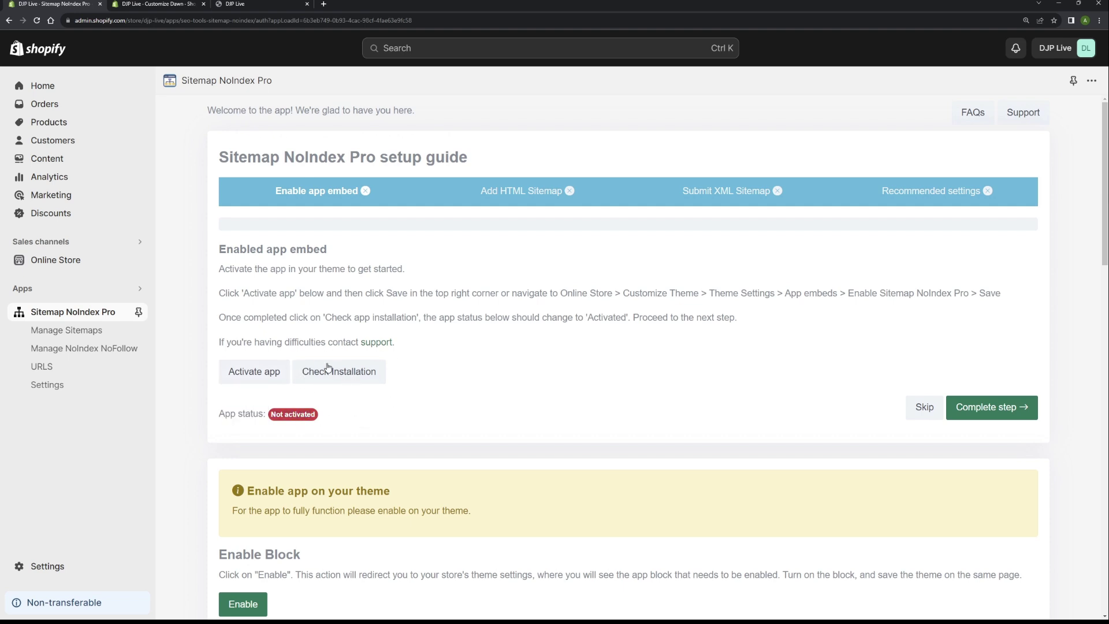
pyautogui.click(340, 377)
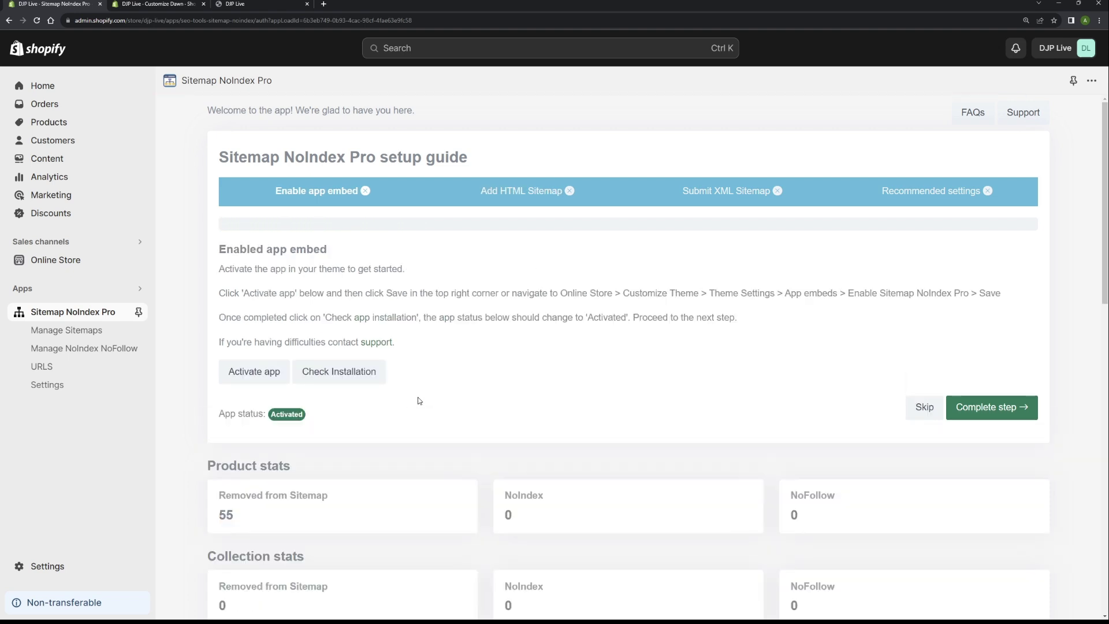
pyautogui.moveTo(224, 412); pyautogui.dragTo(274, 422)
pyautogui.click(323, 422)
# Complete the app embed step and open the Add HTML sitemap instructions.
pyautogui.click(997, 409)
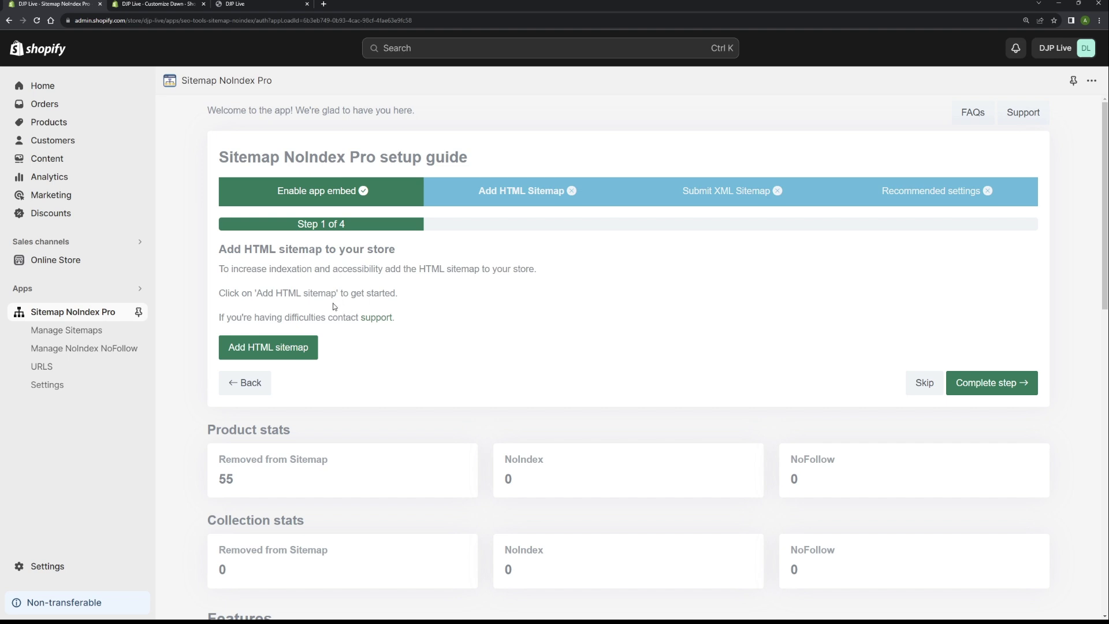
pyautogui.click(272, 349)
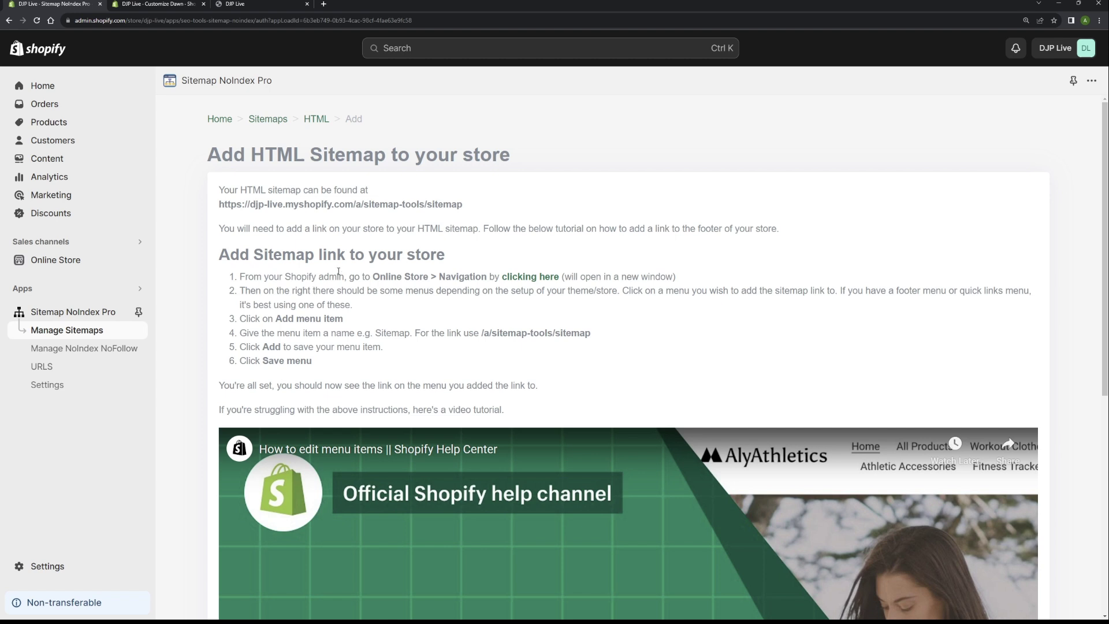
pyautogui.moveTo(439, 278); pyautogui.dragTo(486, 277)
pyautogui.click(489, 279)
# Open Online Store > Navigation and bring up the Footer menu for editing.
pyautogui.click(530, 277)
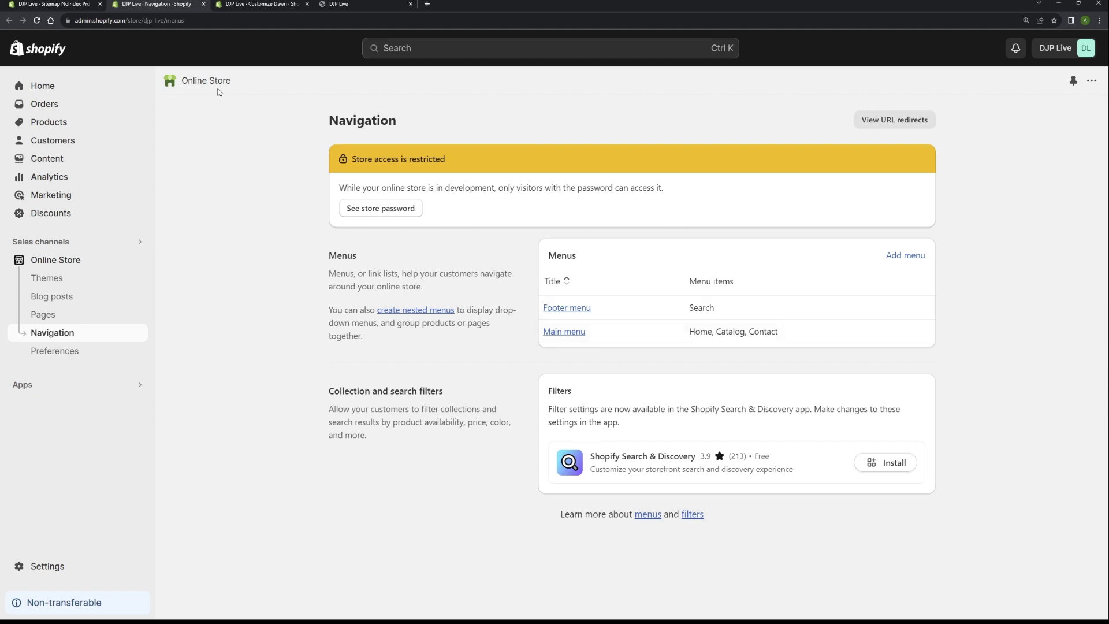
pyautogui.click(357, 7)
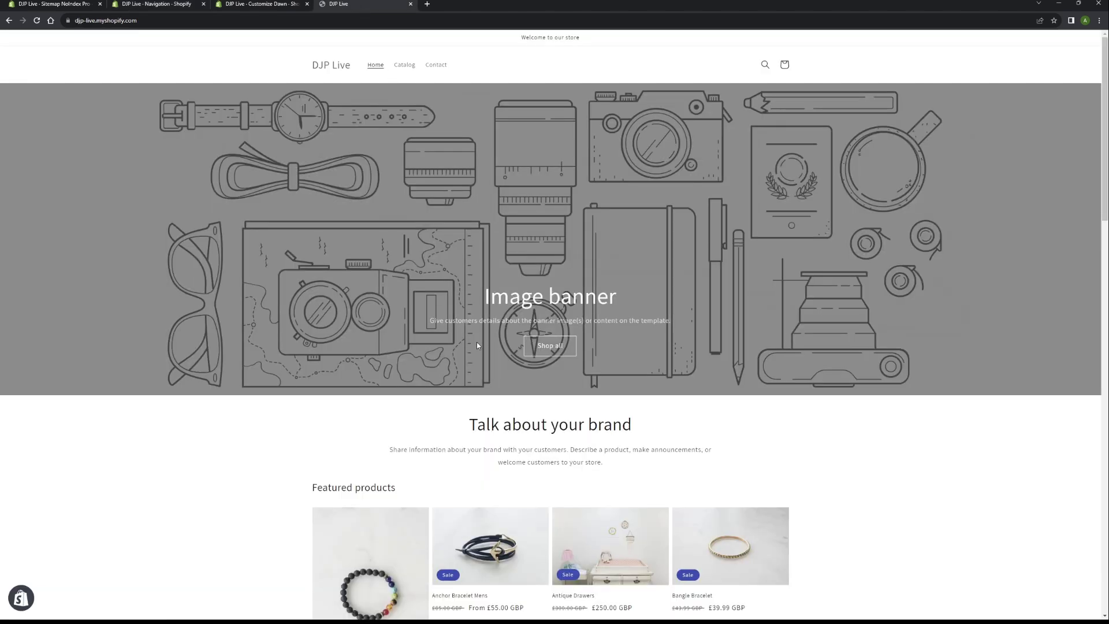
pyautogui.scroll(-20, 477, 345)
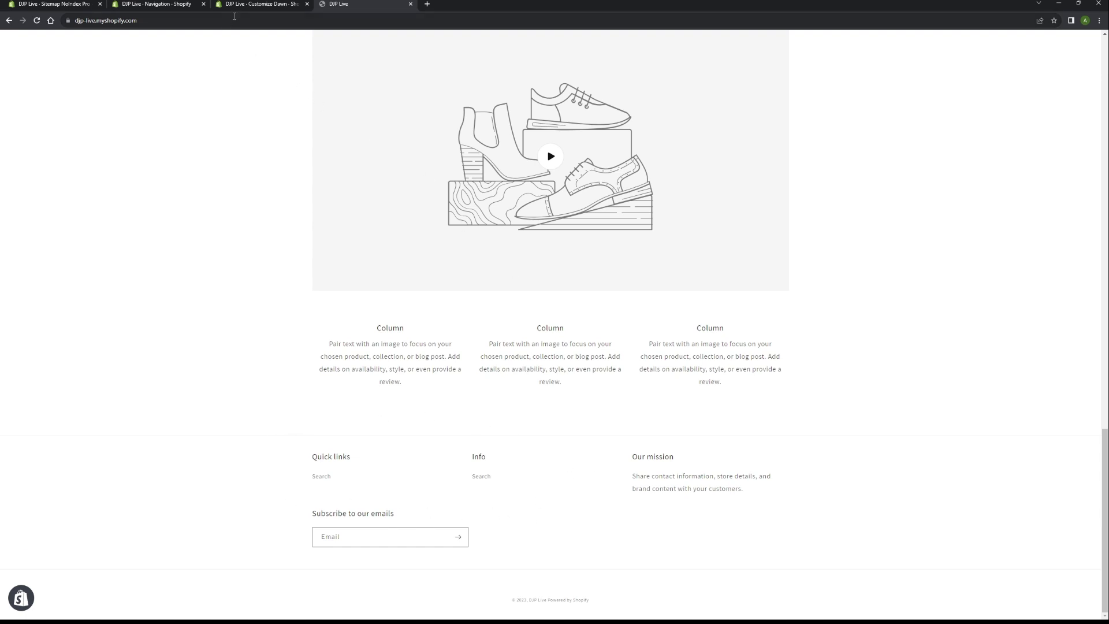
pyautogui.click(155, 4)
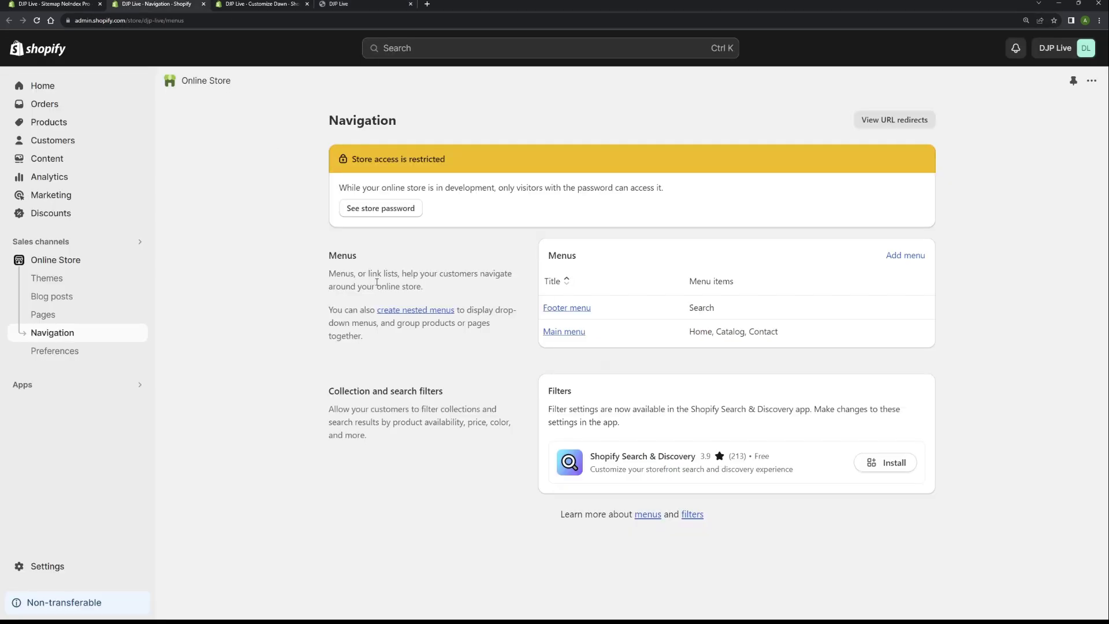
pyautogui.click(564, 310)
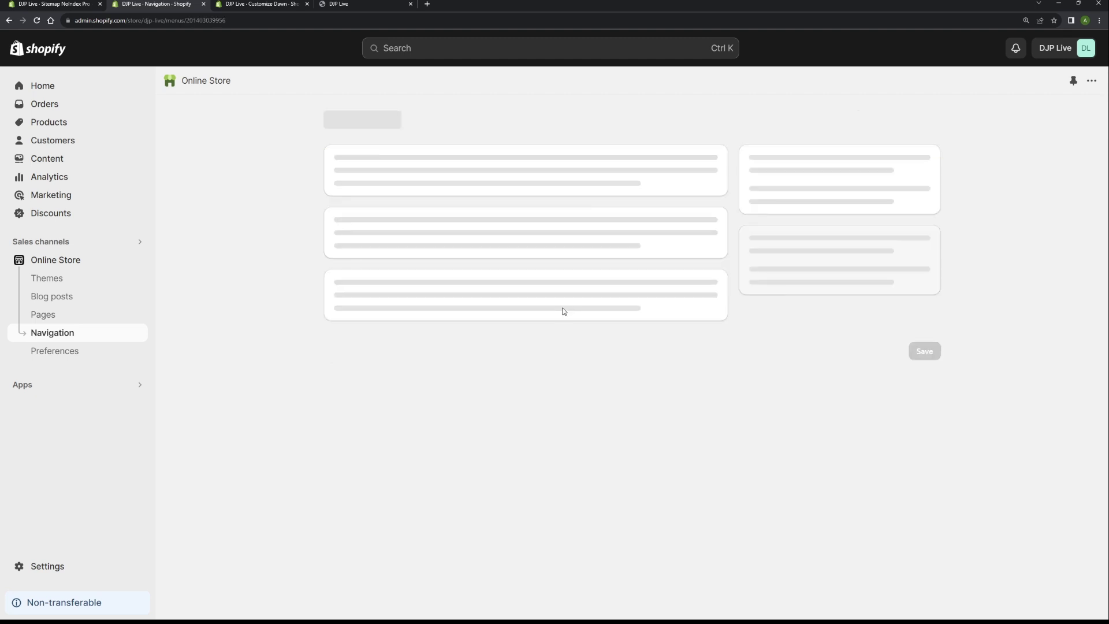
# Copy the path /a/sitemap-tools/sitemap from the app's sitemap instructions.
pyautogui.click(63, 4)
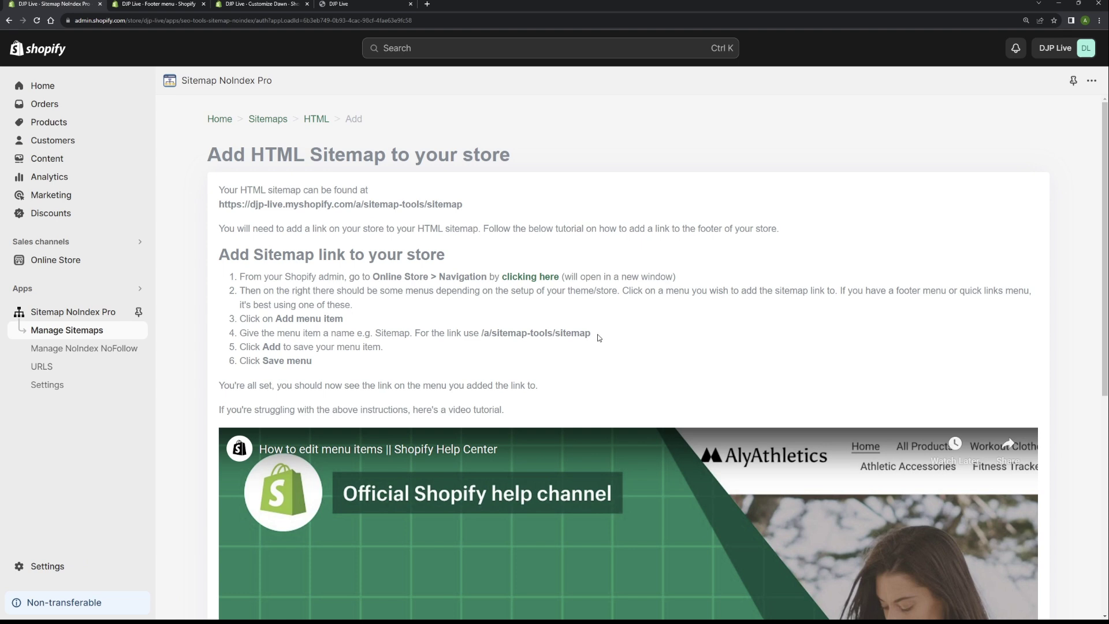
pyautogui.moveTo(591, 333); pyautogui.dragTo(483, 331)
pyautogui.hotkey('ctrl', 'c')
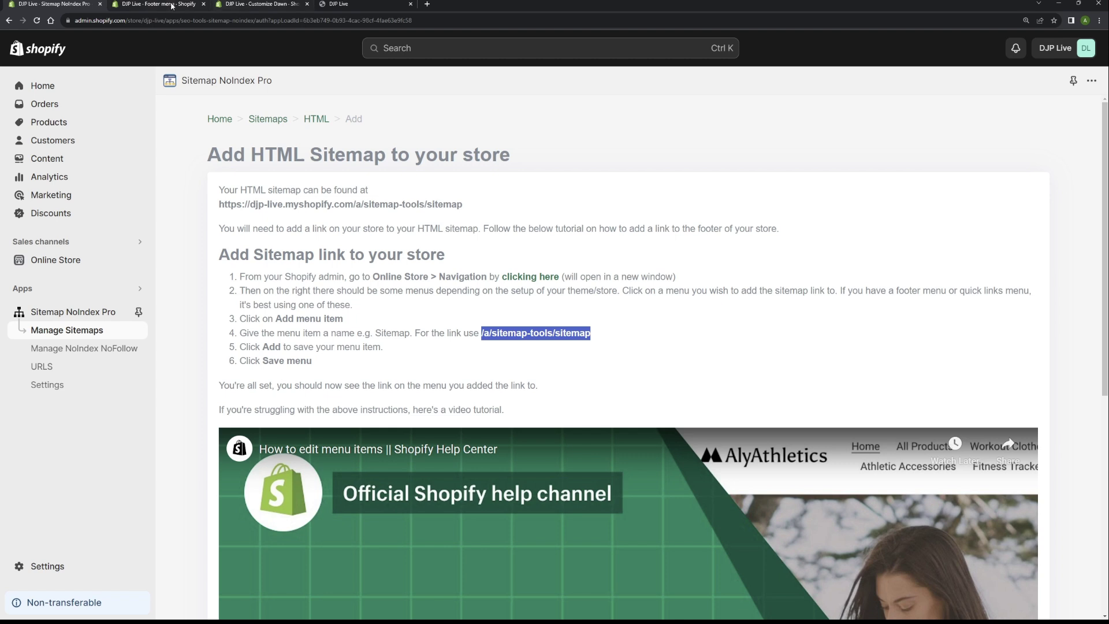
pyautogui.click(152, 8)
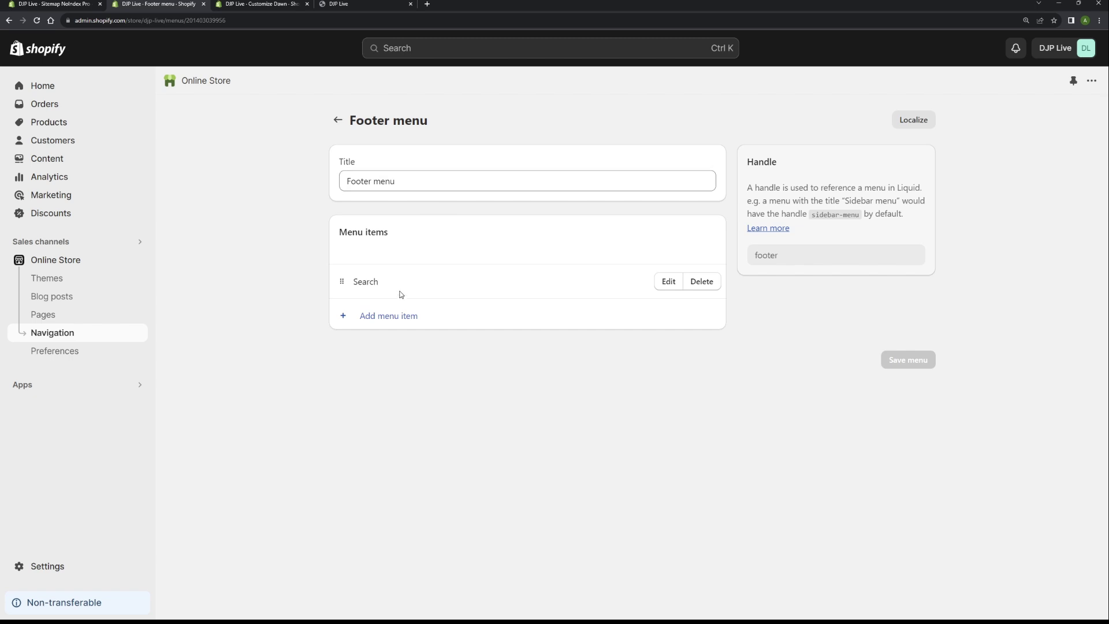
# Add a 'Sitemap' footer item linking to /a/sitemap-tools/sitemap and save the Footer menu.
pyautogui.click(385, 317)
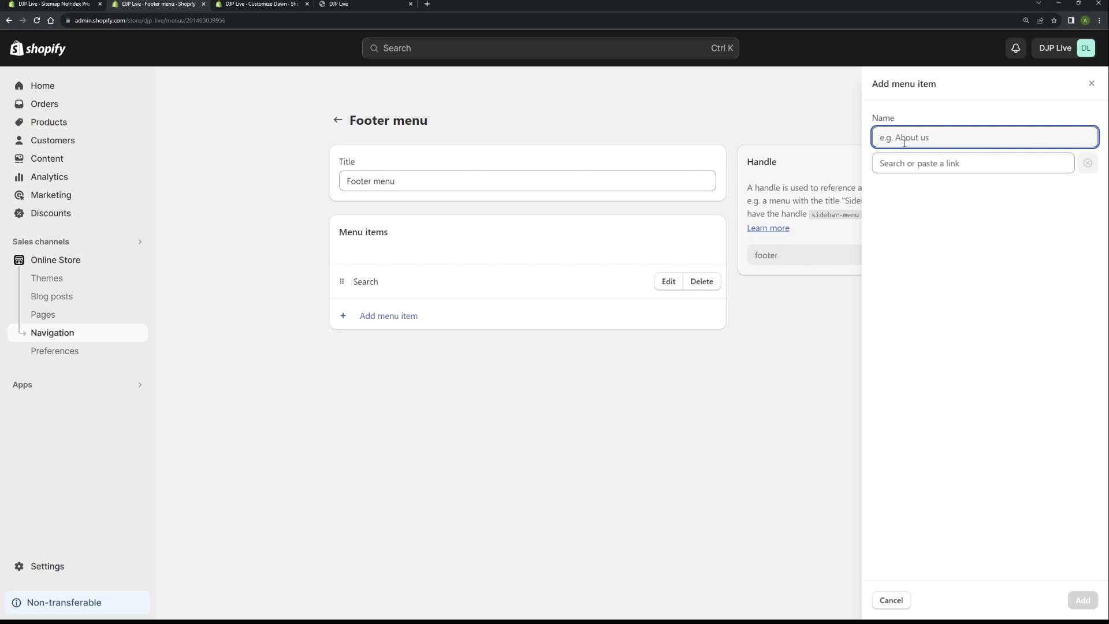
pyautogui.write('Sitemap')
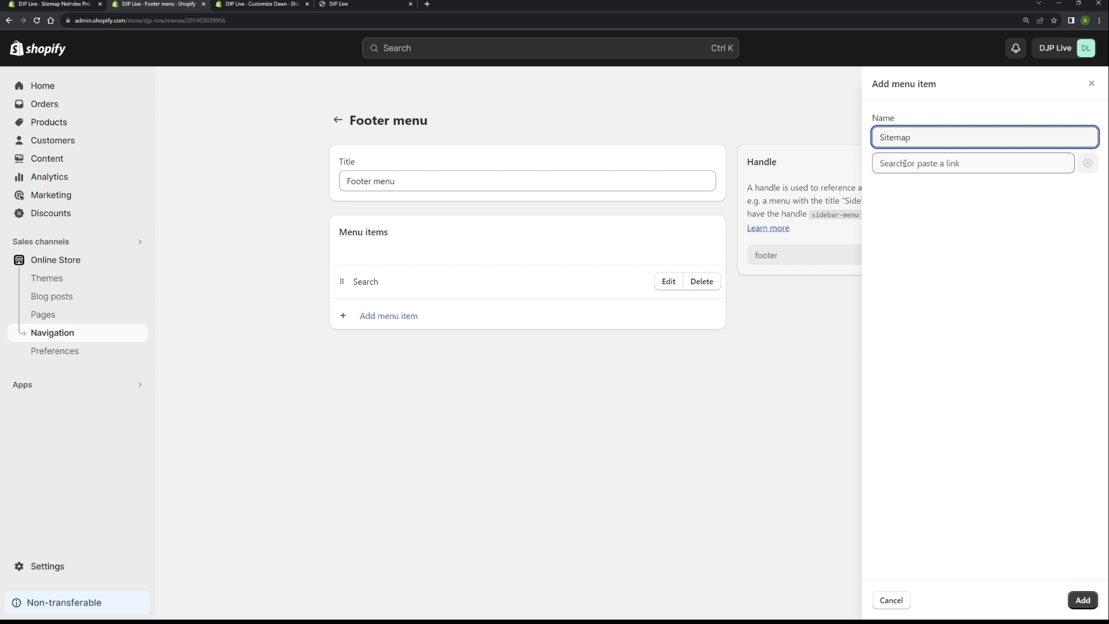
pyautogui.click(899, 166)
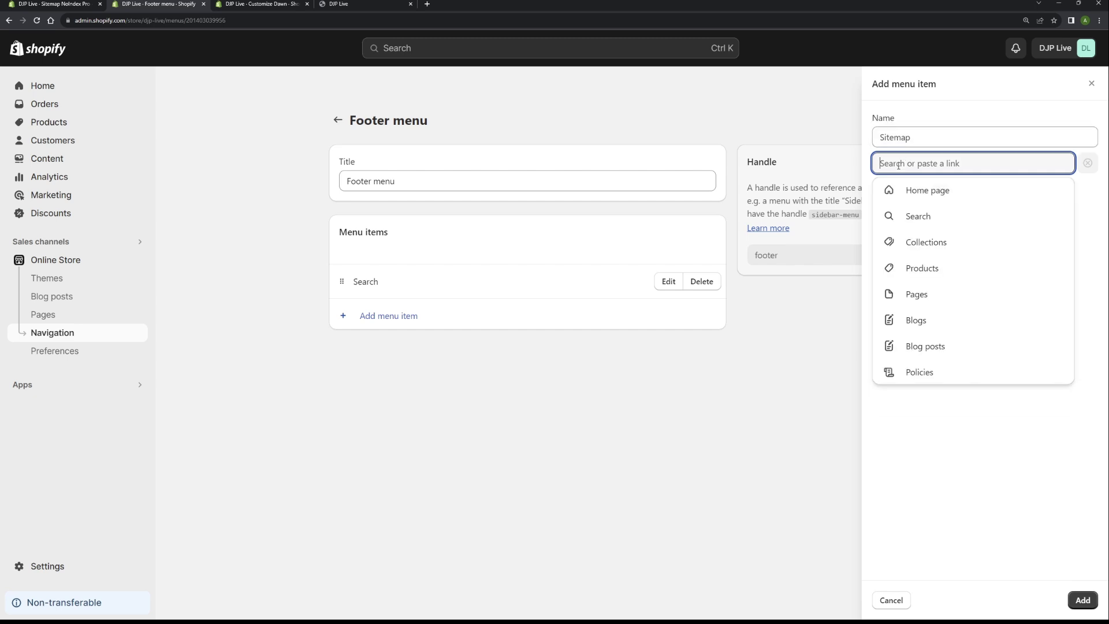
pyautogui.hotkey('ctrl', 'v')
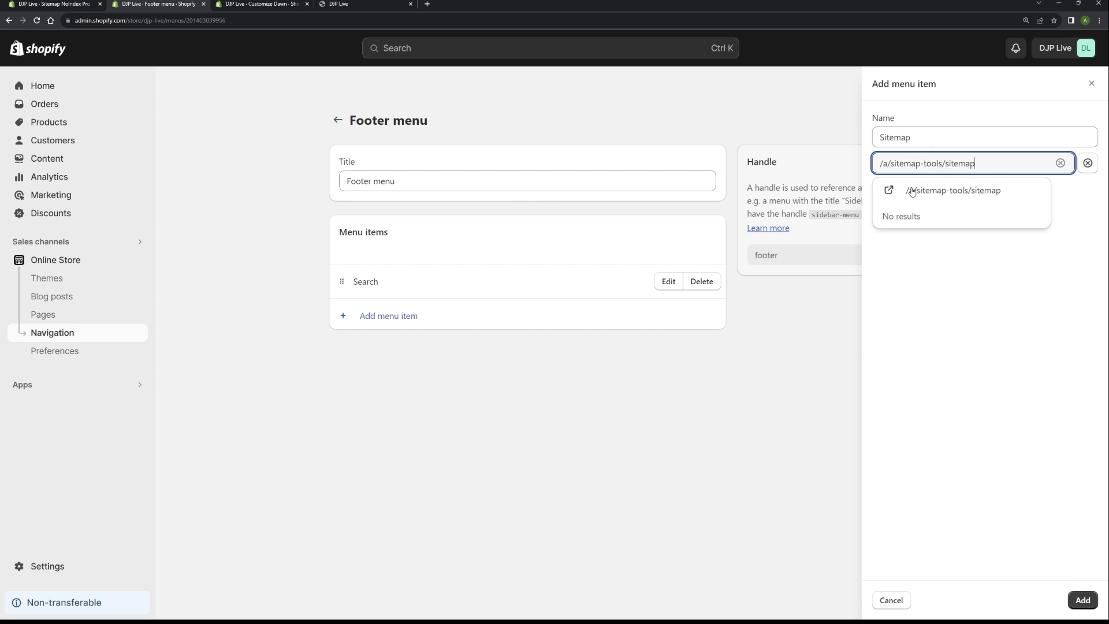
pyautogui.click(913, 191)
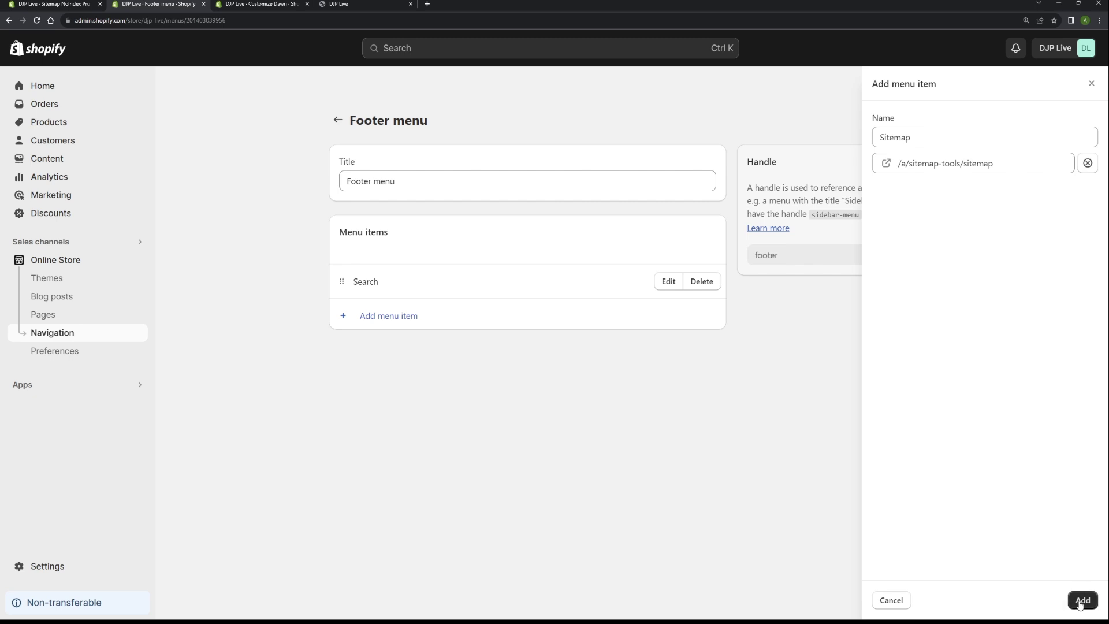
pyautogui.click(1080, 604)
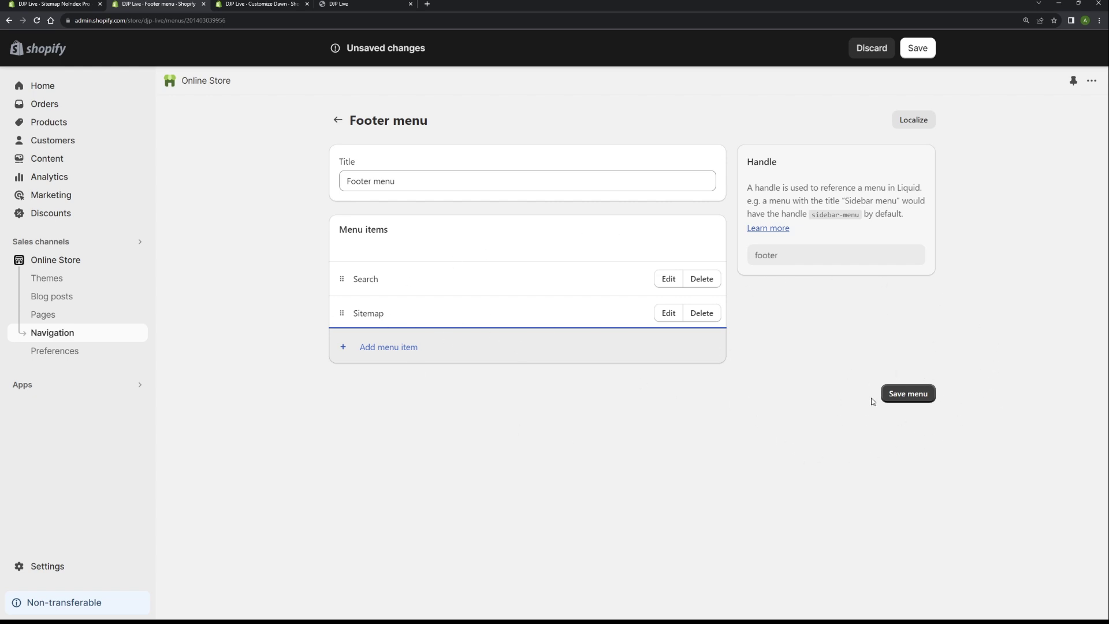
pyautogui.click(900, 397)
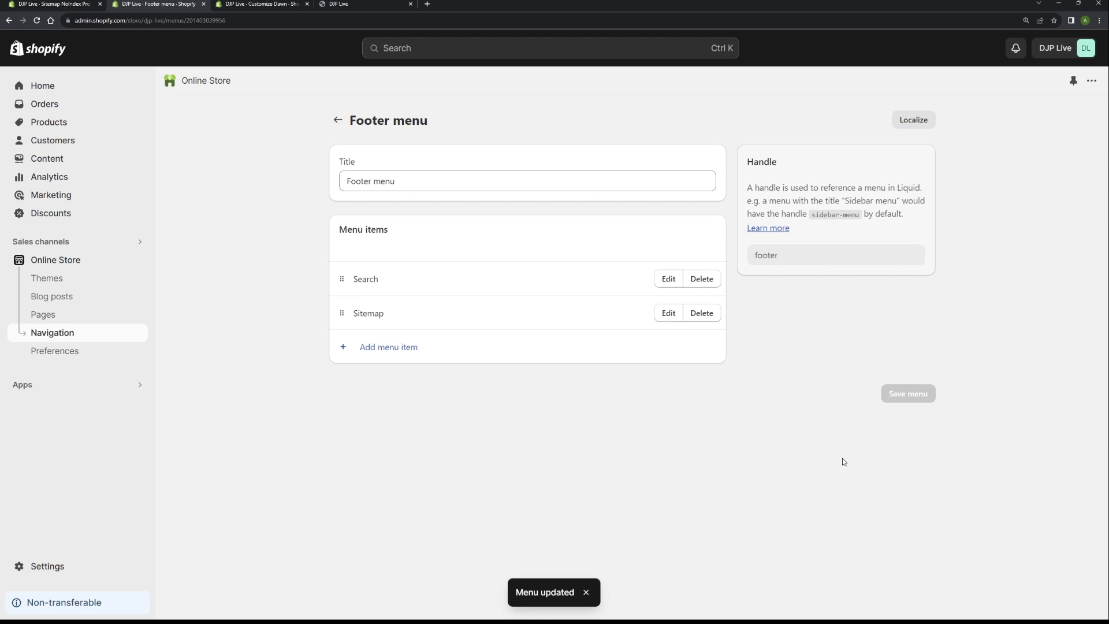
# Reload the storefront and follow the new Sitemap footer link to view the HTML sitemap page.
pyautogui.click(328, 7)
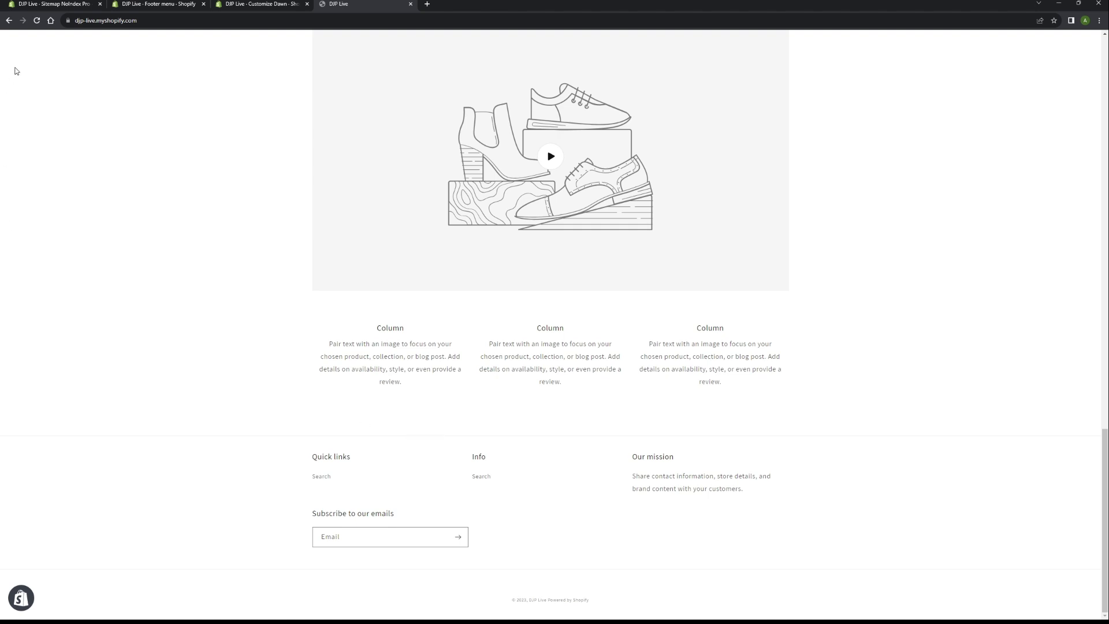
pyautogui.click(37, 21)
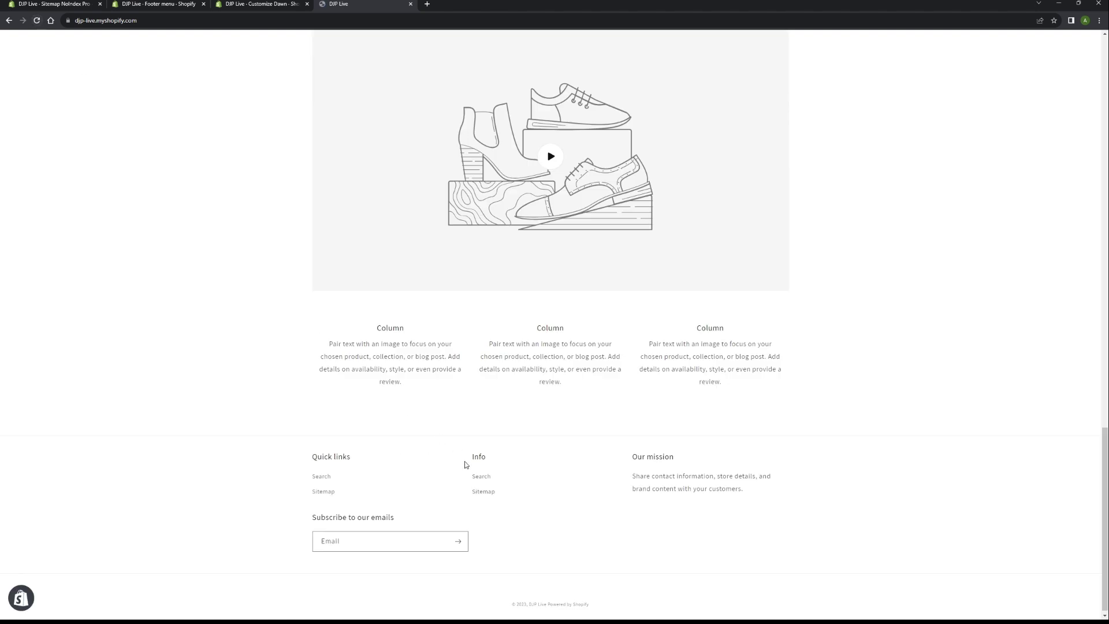
pyautogui.click(486, 497)
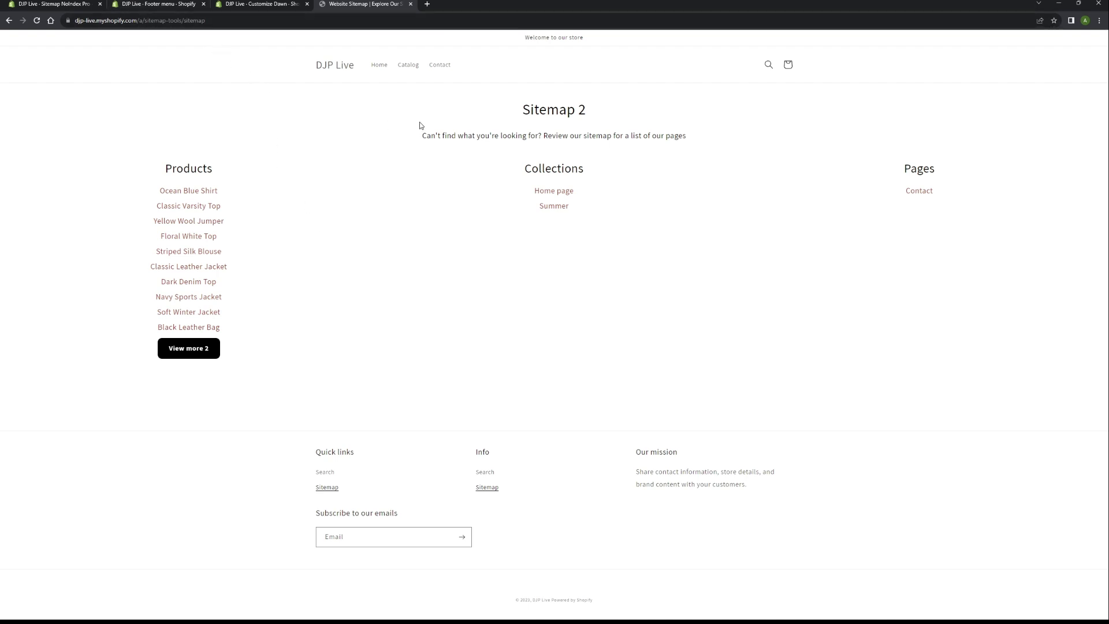
pyautogui.click(68, 11)
# Go back to the setup guide and mark Add HTML Sitemap complete.
pyautogui.click(442, 331)
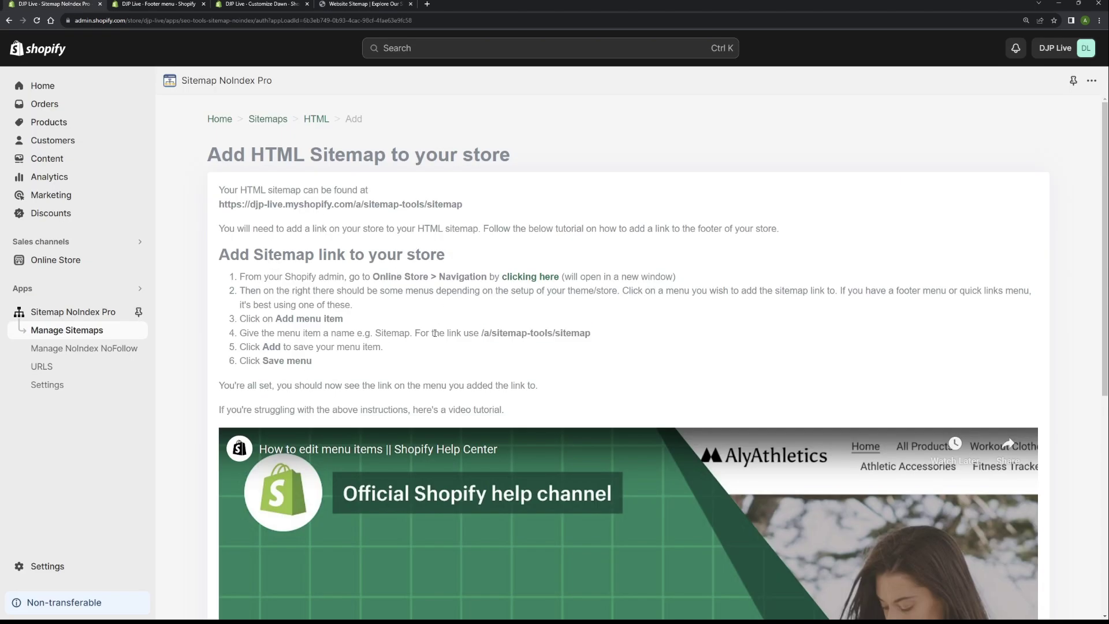
pyautogui.click(220, 120)
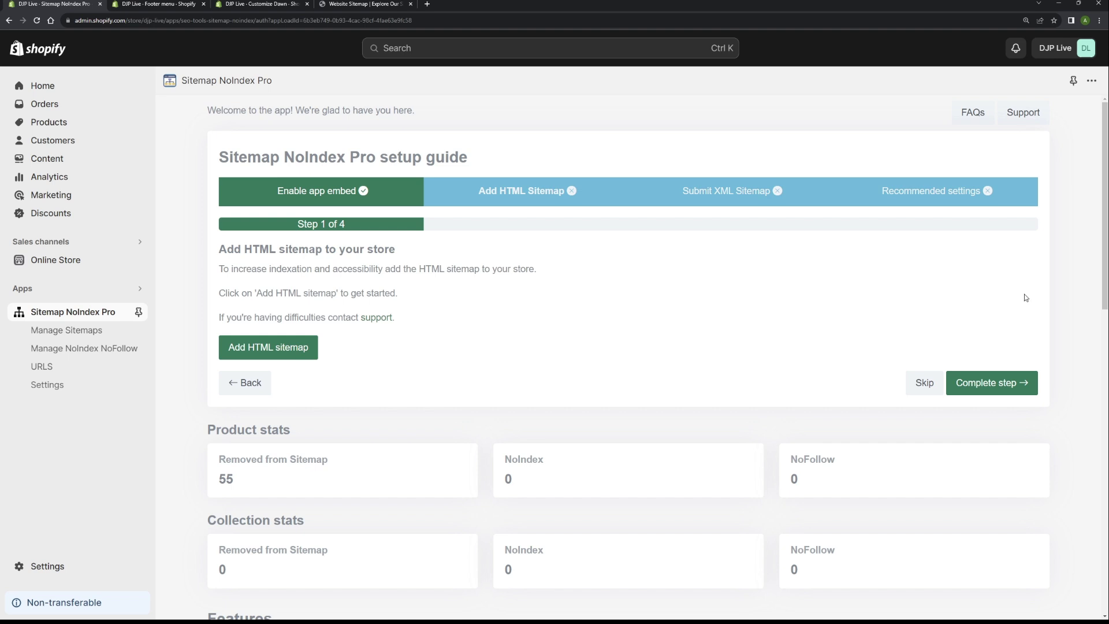
pyautogui.click(990, 393)
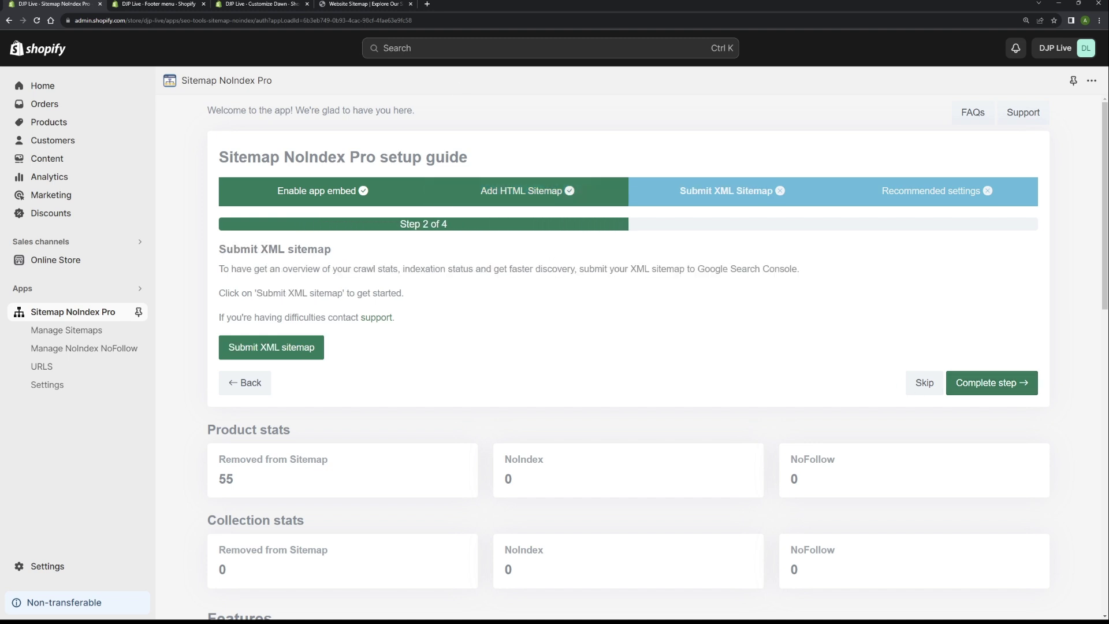
pyautogui.click(714, 322)
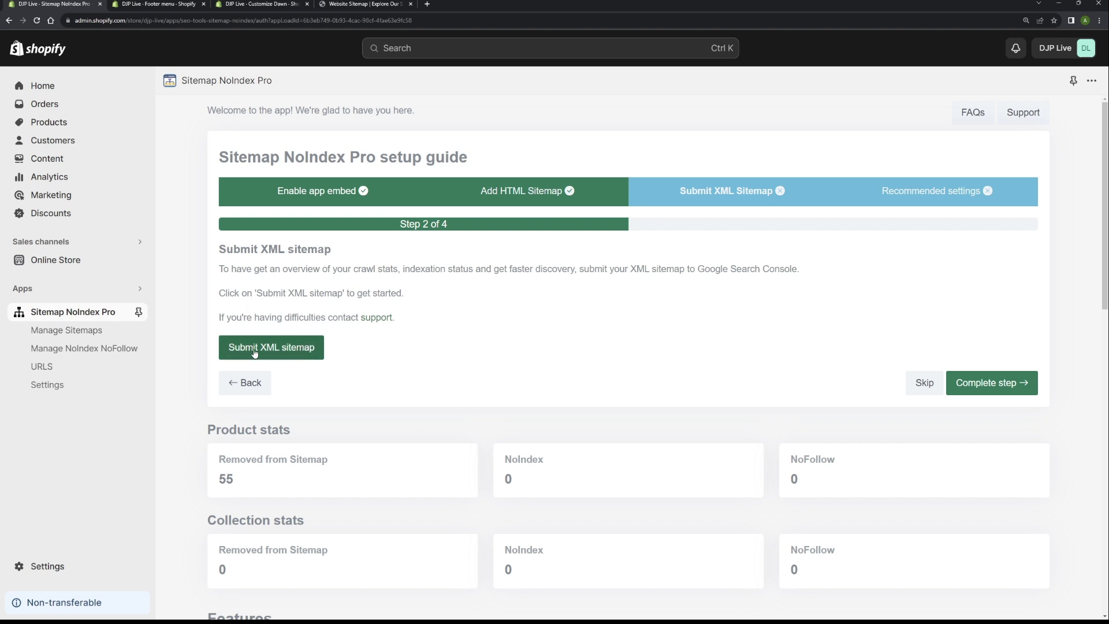
pyautogui.click(291, 351)
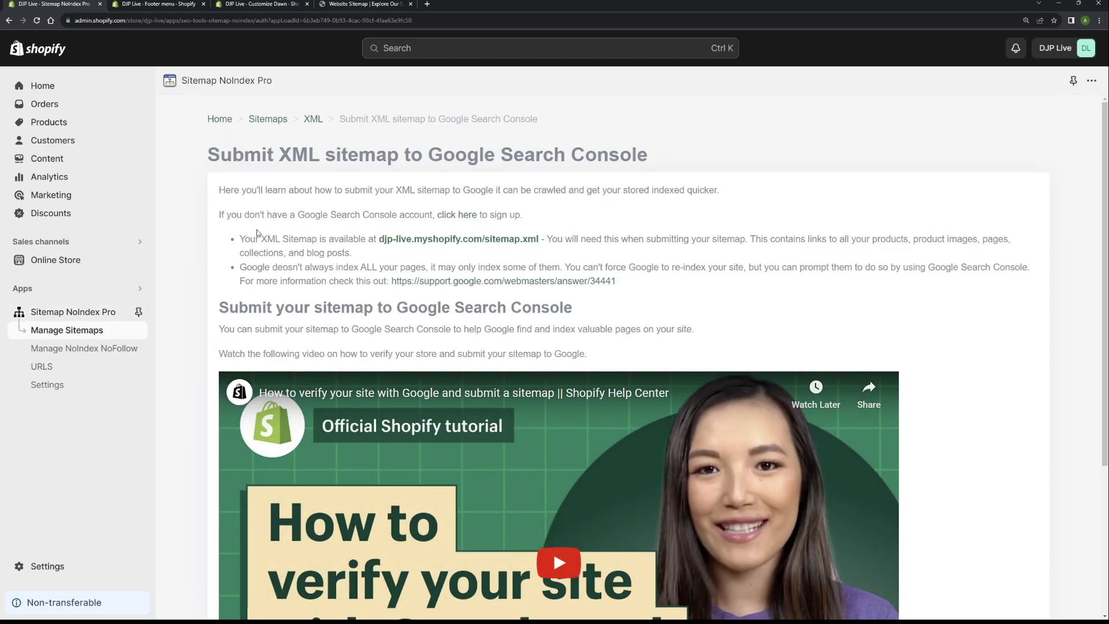
pyautogui.moveTo(250, 214); pyautogui.dragTo(436, 215)
pyautogui.click(422, 205)
pyautogui.click(456, 217)
pyautogui.moveTo(542, 240); pyautogui.dragTo(382, 239)
pyautogui.scroll(-1, 347, 288)
pyautogui.scroll(-3, 342, 289)
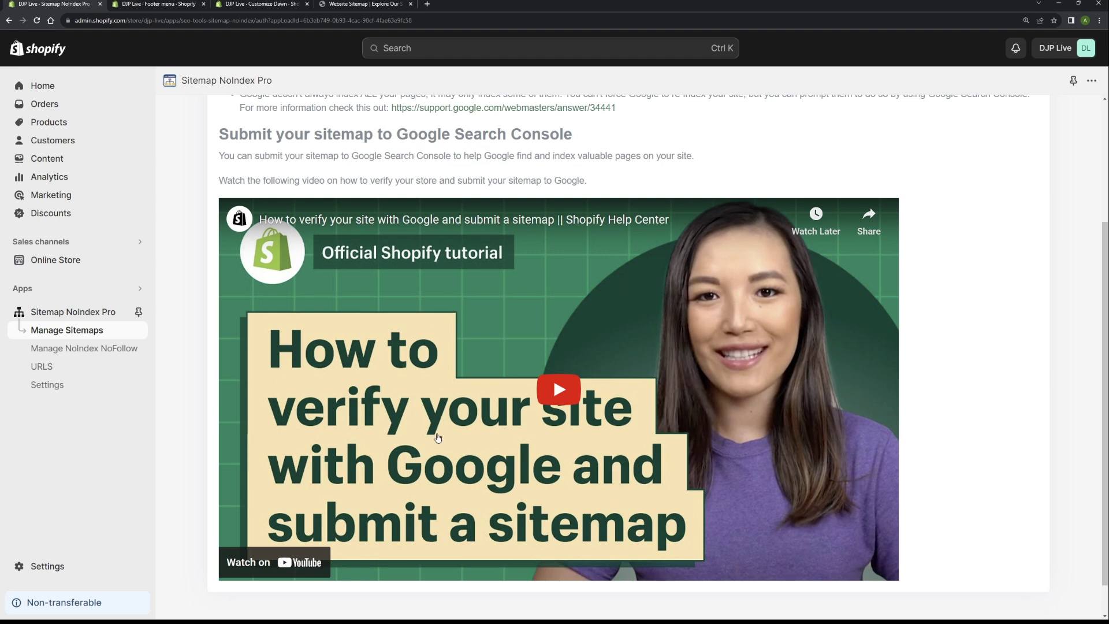
pyautogui.scroll(3, 546, 283)
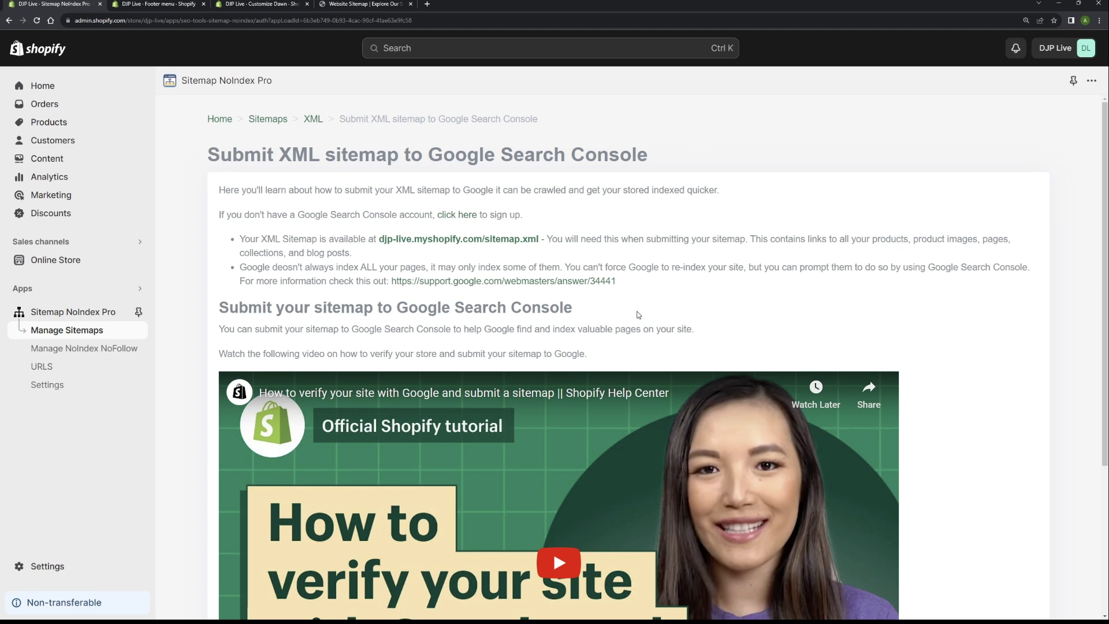
pyautogui.scroll(-2, 543, 243)
pyautogui.scroll(1, 544, 243)
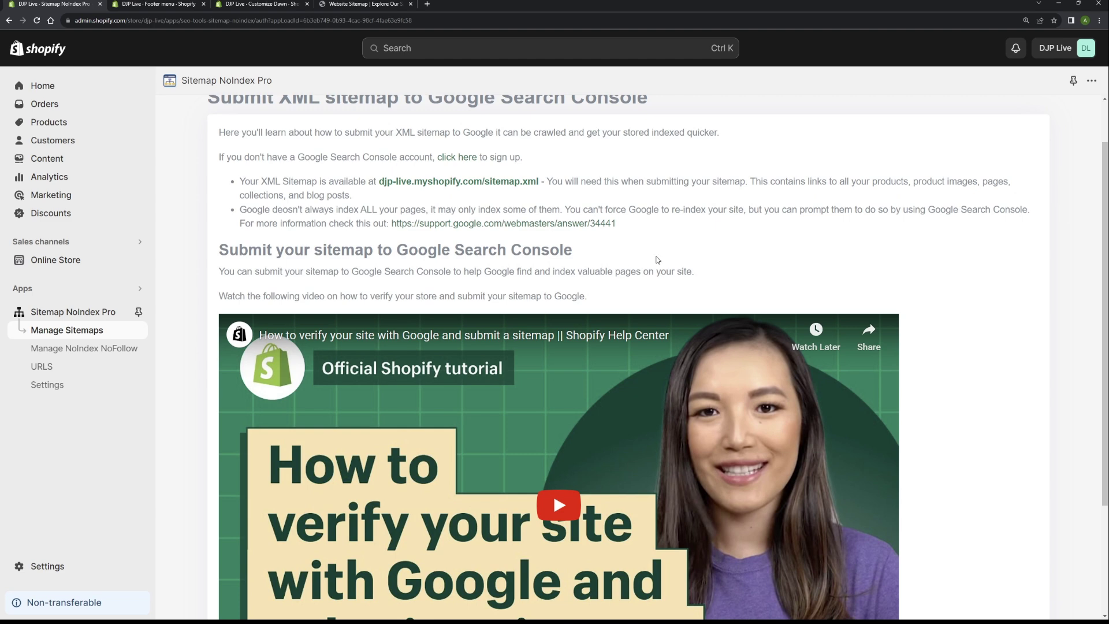
pyautogui.scroll(-1, 428, 228)
pyautogui.scroll(2, 516, 254)
pyautogui.scroll(1, 516, 255)
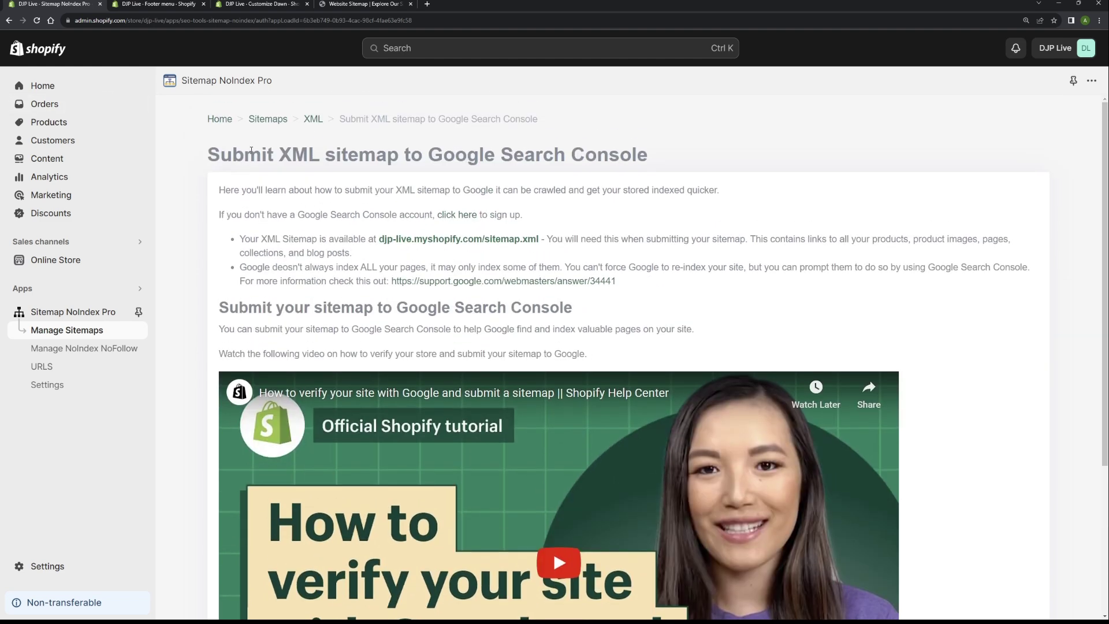
pyautogui.click(221, 122)
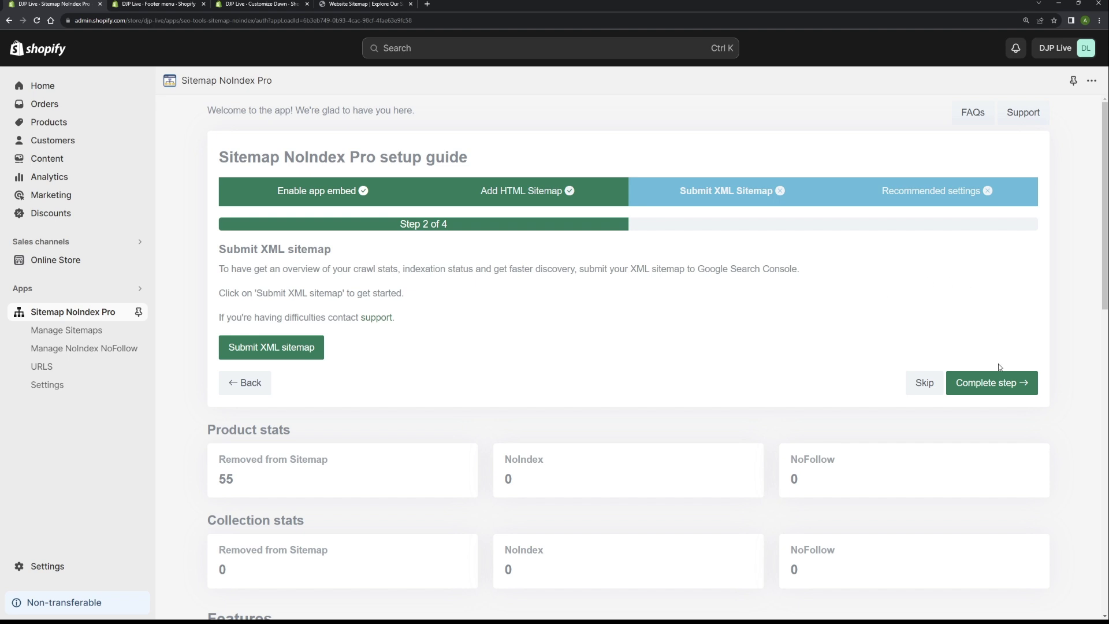
# Mark Submit XML Sitemap complete and review the Apply recommended settings instructions.
pyautogui.click(1002, 382)
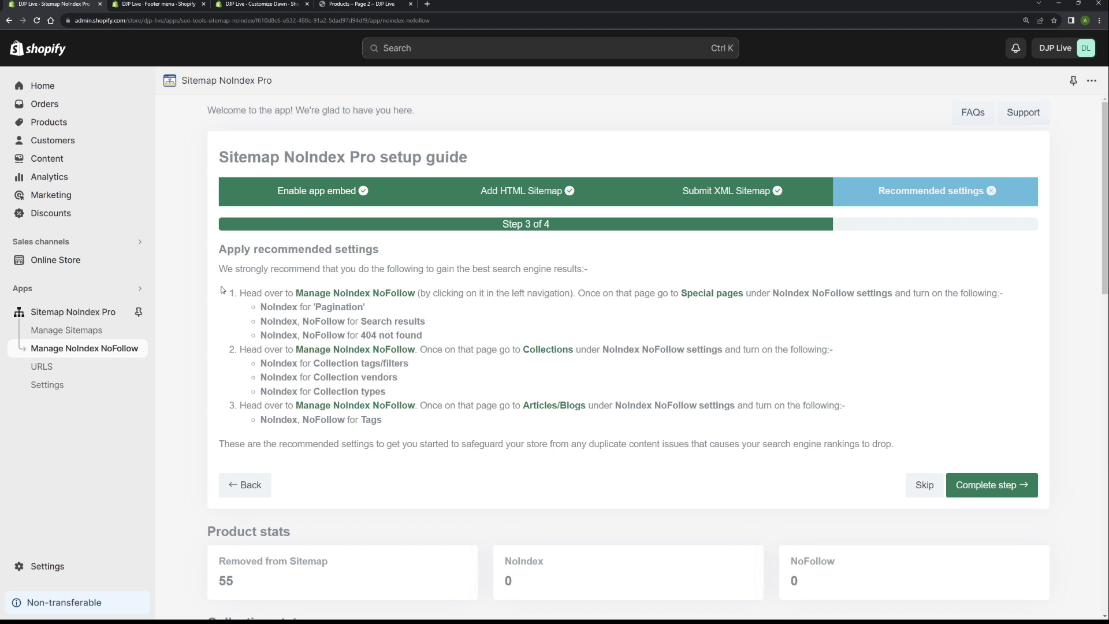
pyautogui.moveTo(239, 293); pyautogui.dragTo(339, 294)
pyautogui.click(495, 324)
# Under Manage NoIndex NoFollow > Special pages, tick NoIndex for Pagination.
pyautogui.click(75, 315)
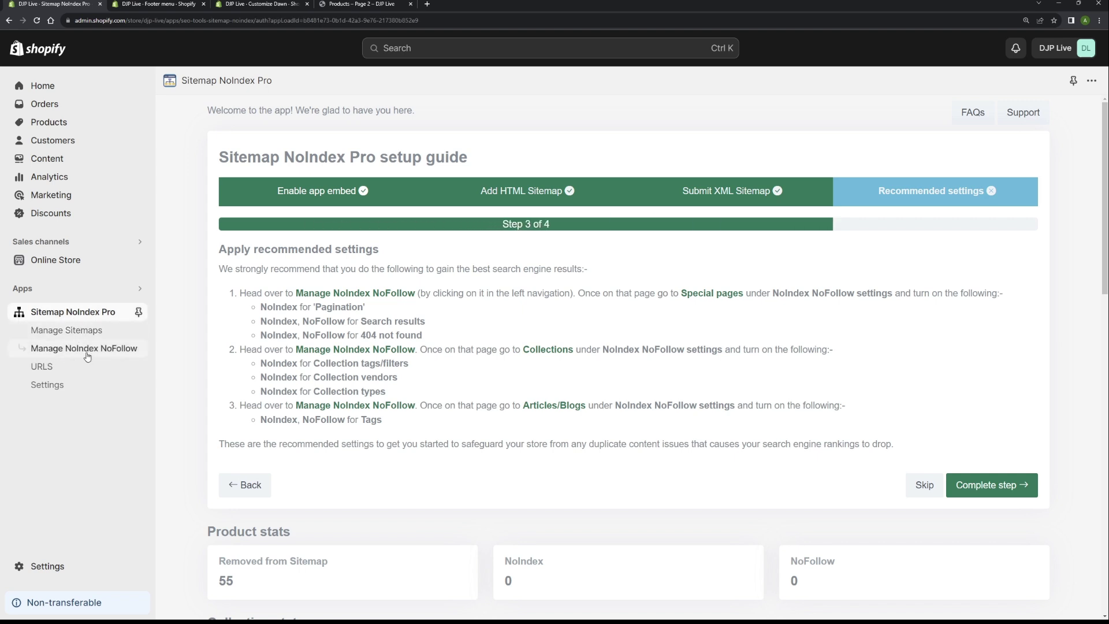
pyautogui.click(56, 350)
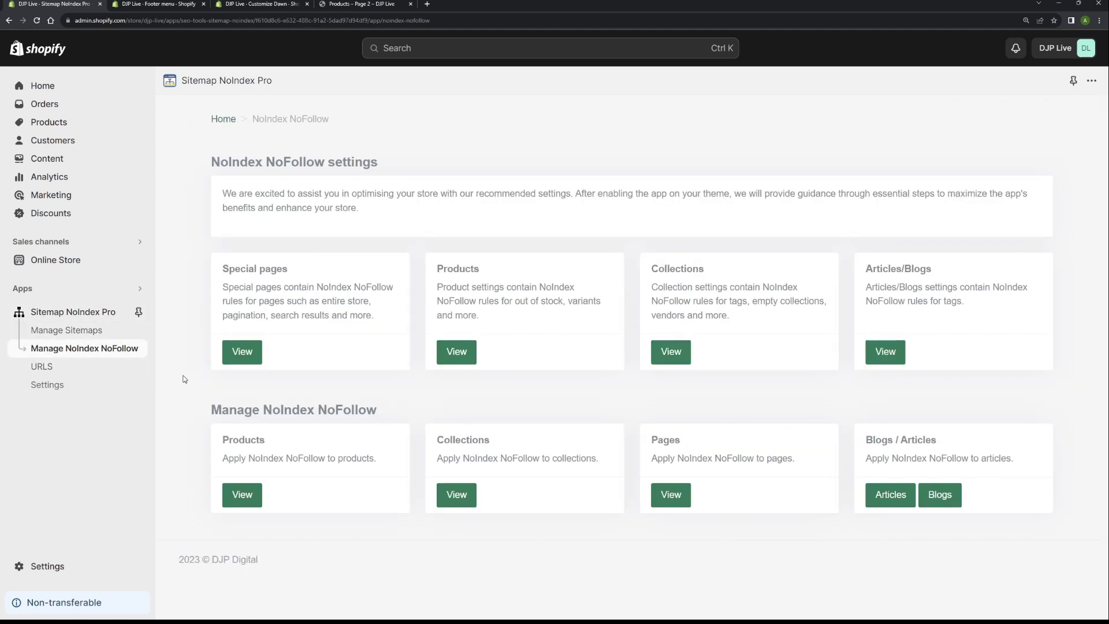
pyautogui.click(237, 349)
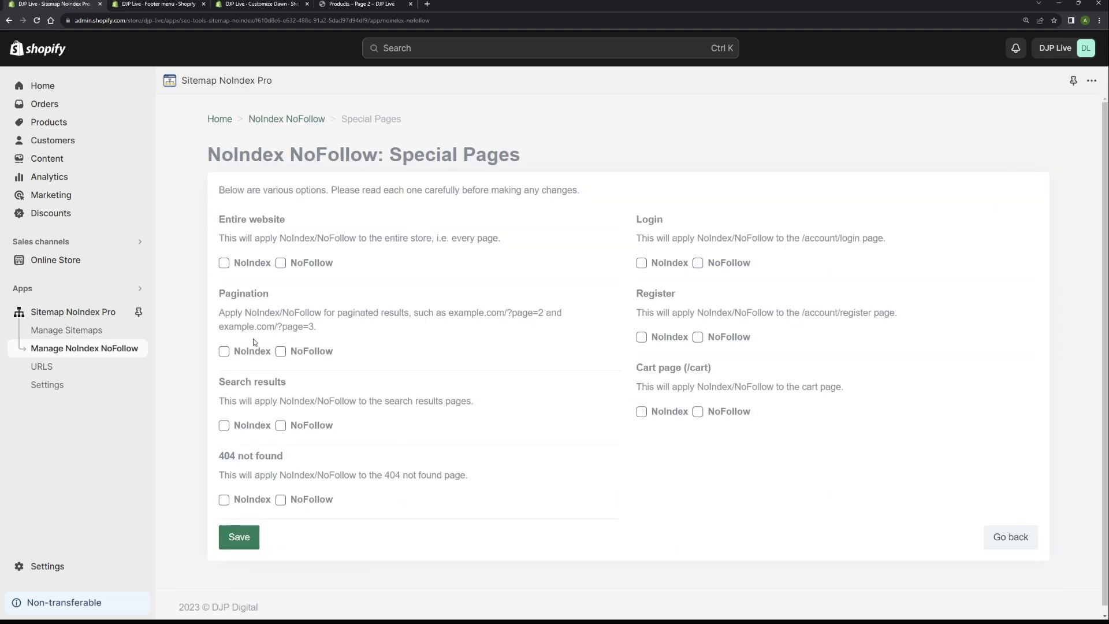
pyautogui.click(224, 354)
pyautogui.hotkey('ctrl', '4')
# Browse the storefront catalog through pages 2 and 3, then return to the Special Pages settings.
pyautogui.click(405, 65)
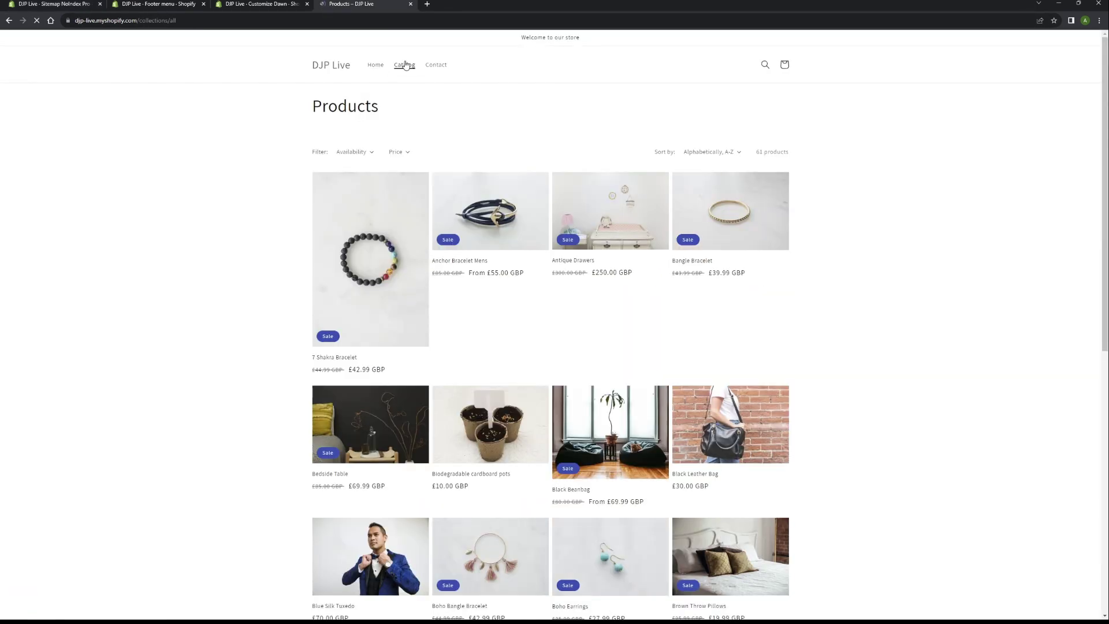
pyautogui.scroll(-8, 436, 321)
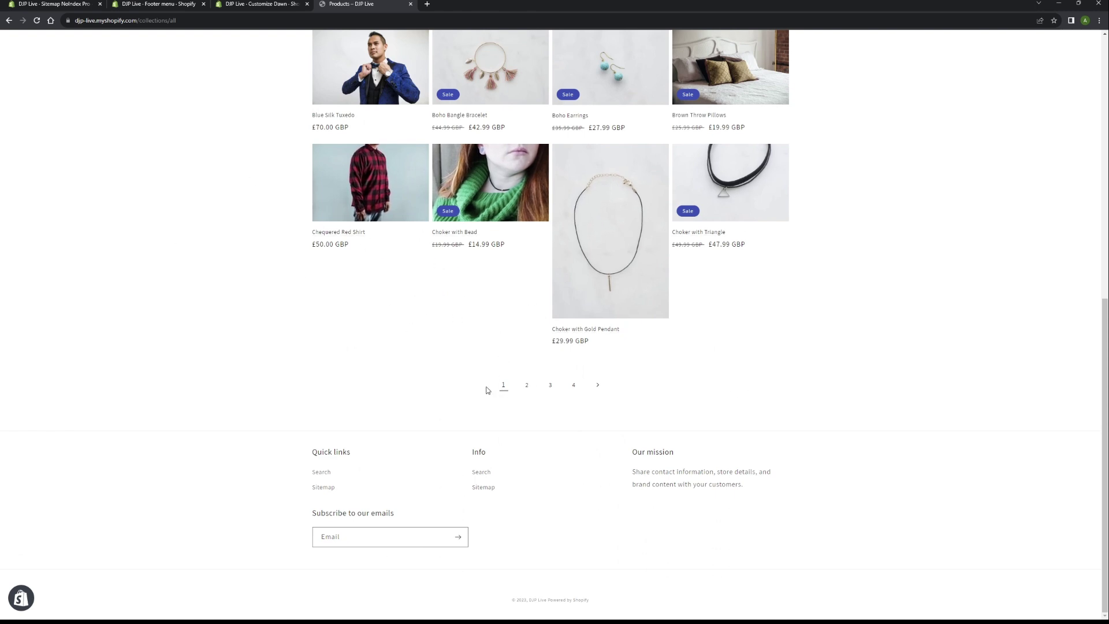
pyautogui.click(528, 390)
pyautogui.scroll(-10, 563, 415)
pyautogui.click(564, 392)
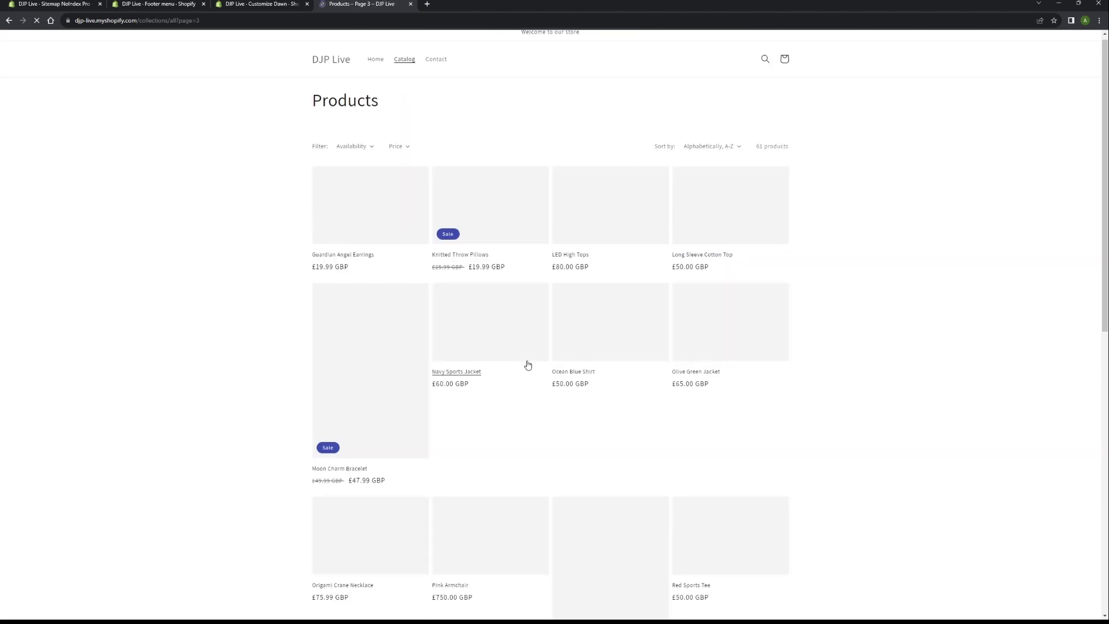
pyautogui.scroll(-8, 578, 368)
pyautogui.scroll(3, 811, 366)
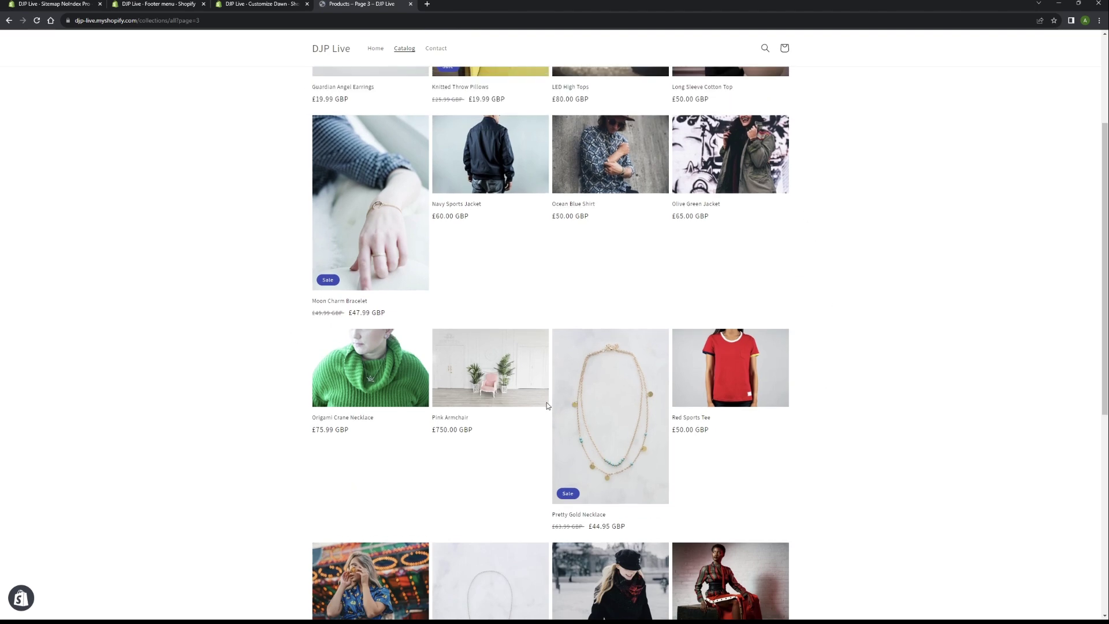
pyautogui.scroll(-5, 508, 358)
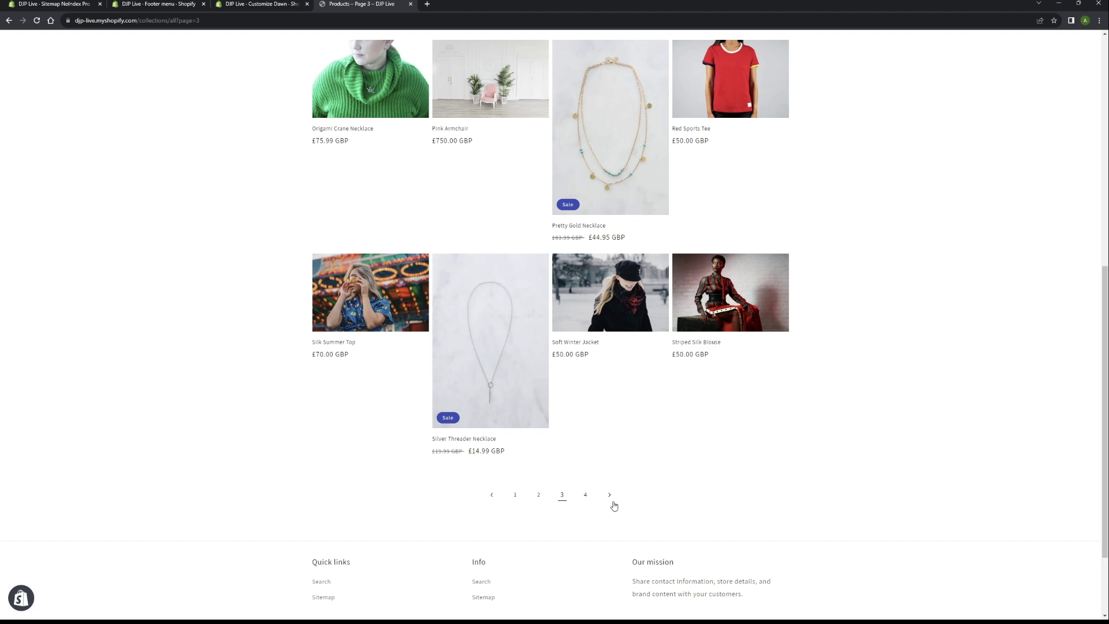
pyautogui.scroll(1, 636, 485)
pyautogui.scroll(-2, 638, 487)
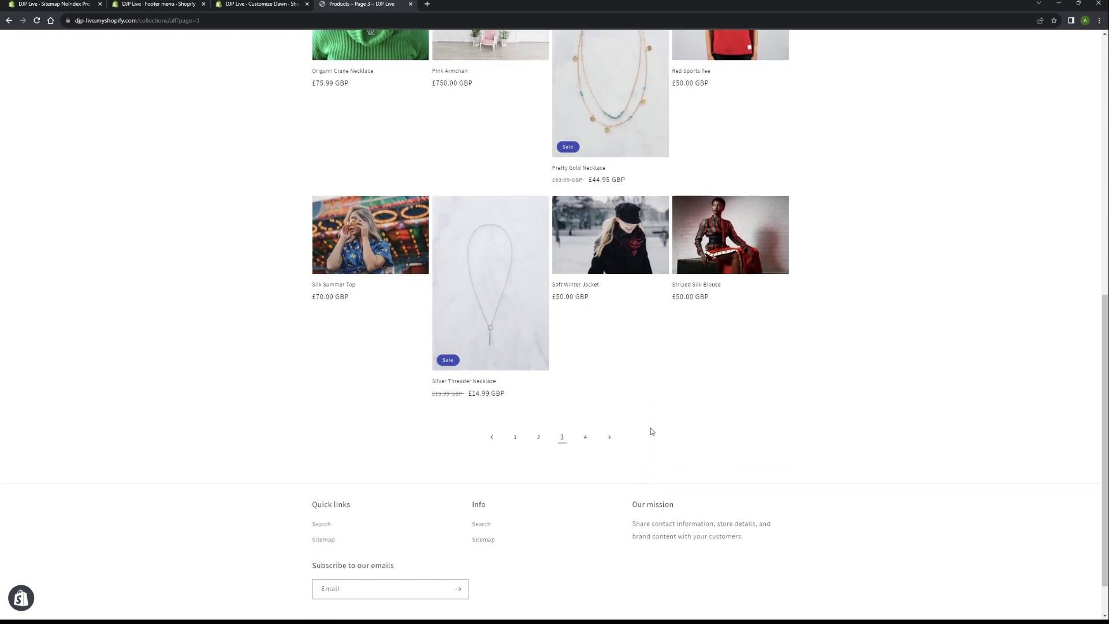
pyautogui.scroll(1, 664, 419)
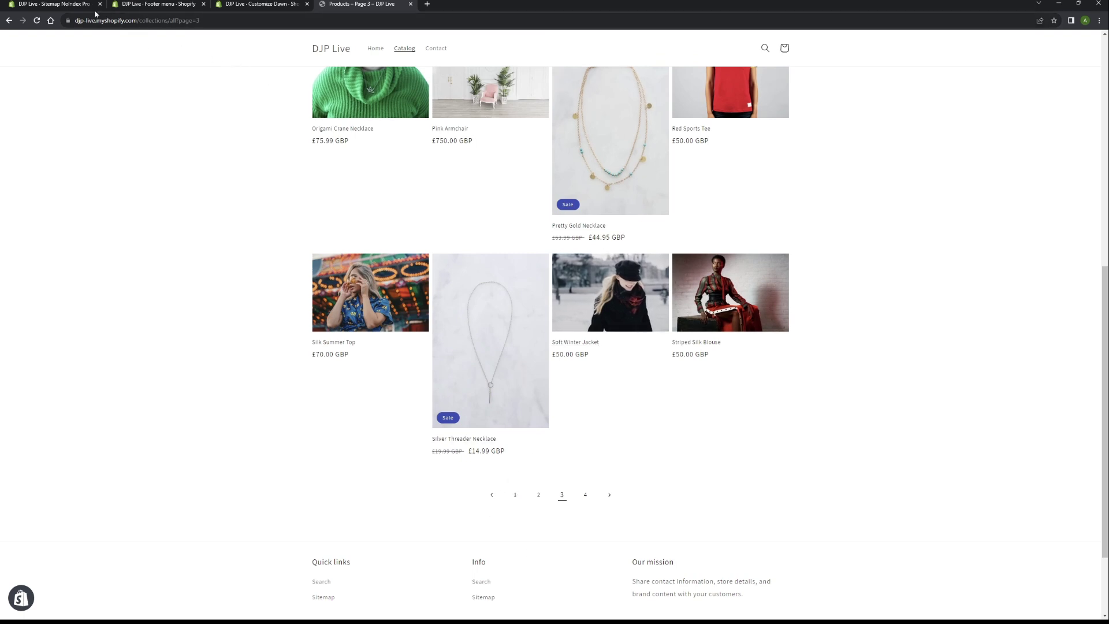
pyautogui.click(68, 4)
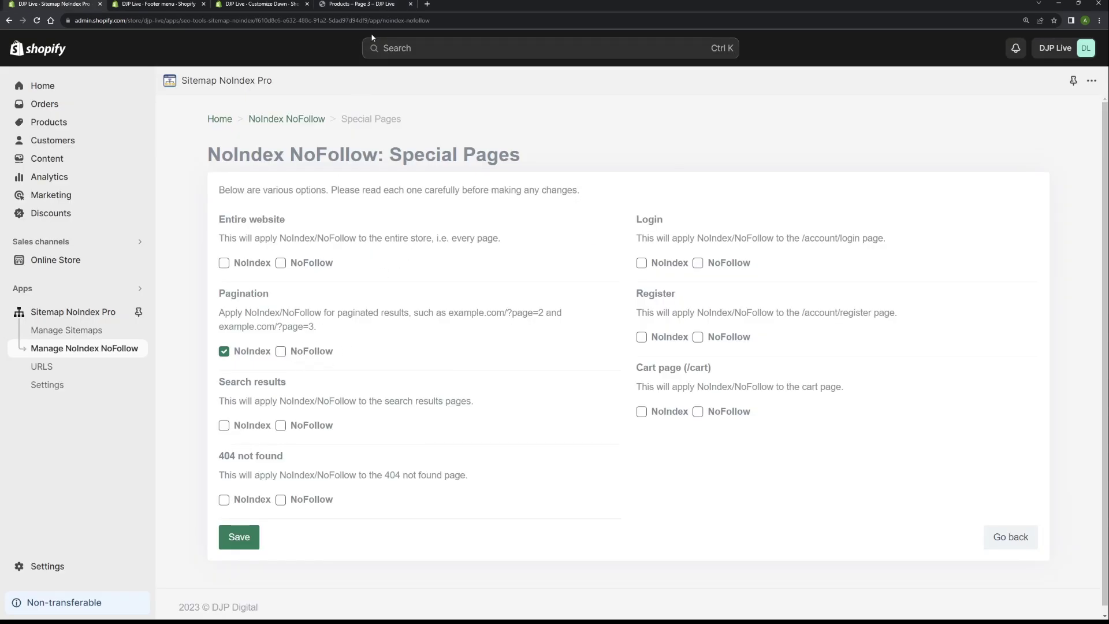
# Enable NoIndex and NoFollow for Search results pages in the Special Pages settings.
pyautogui.click(361, 4)
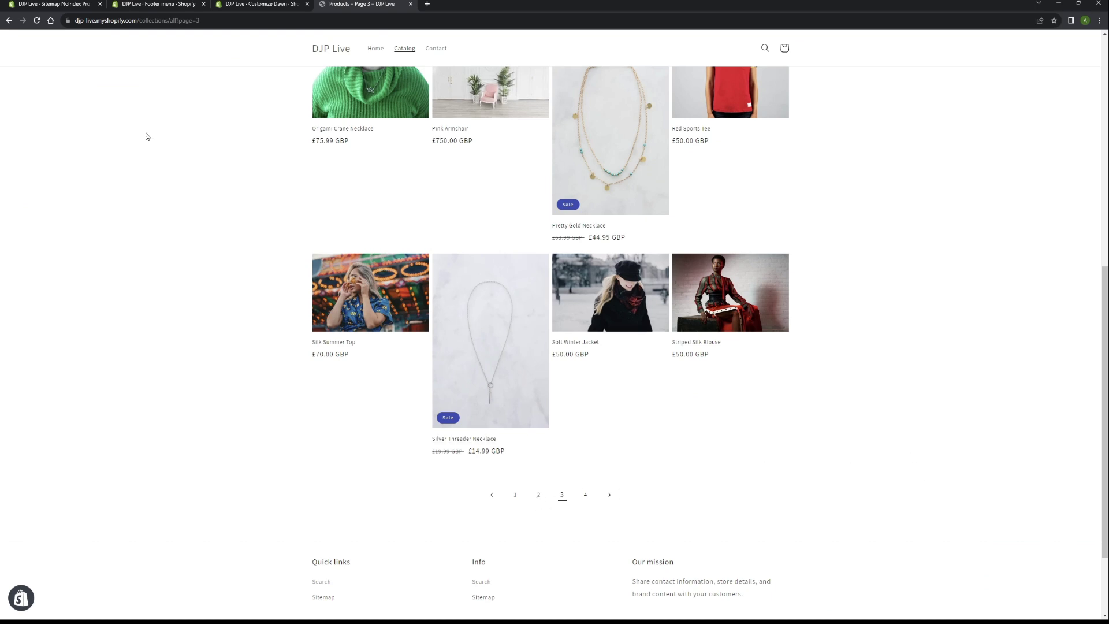
pyautogui.click(46, 4)
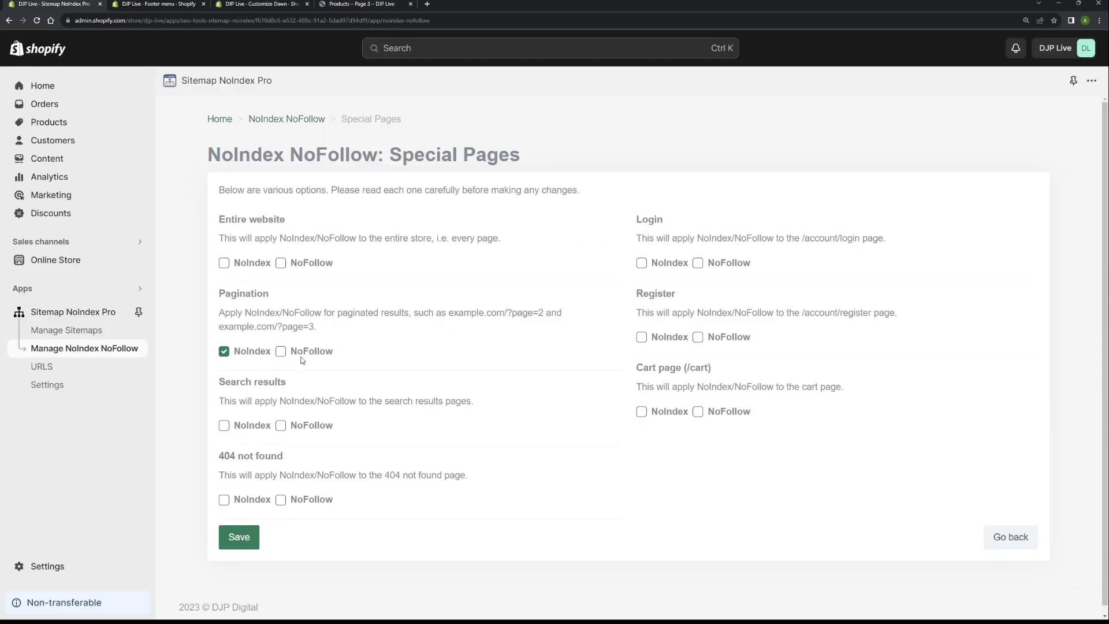
pyautogui.click(245, 430)
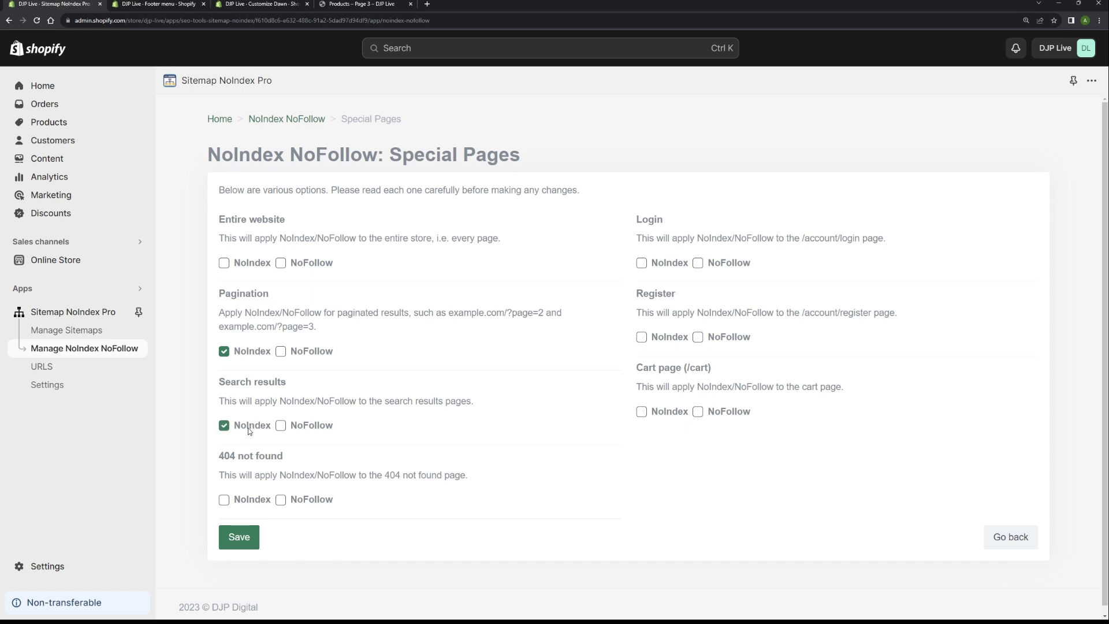
pyautogui.click(311, 425)
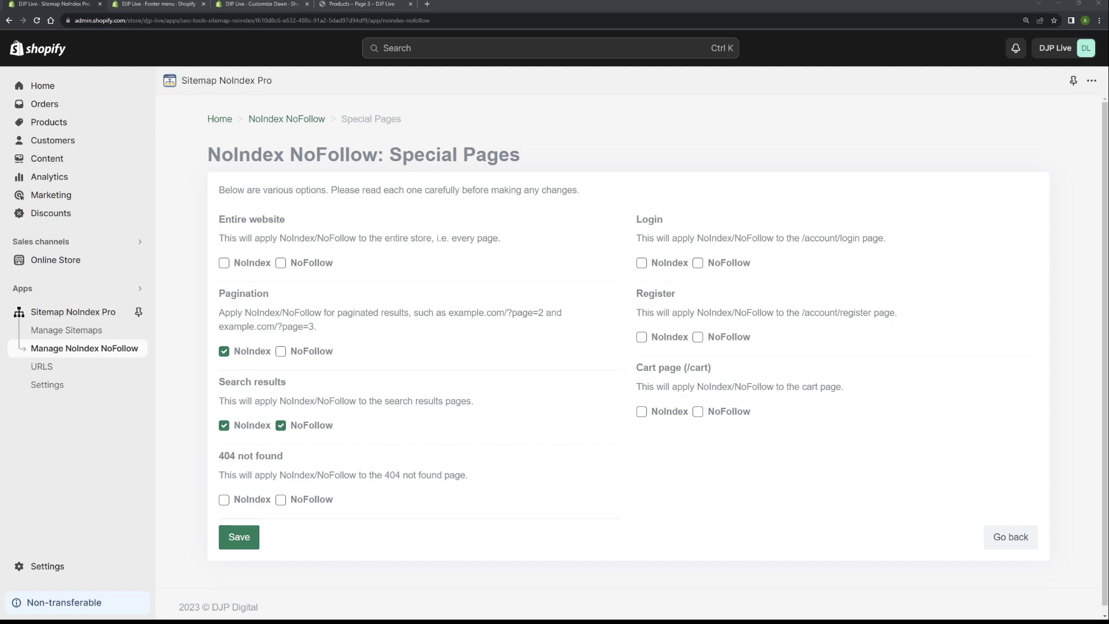
# Search the storefront for 'Ocean' to bring up the search results page.
pyautogui.click(364, 4)
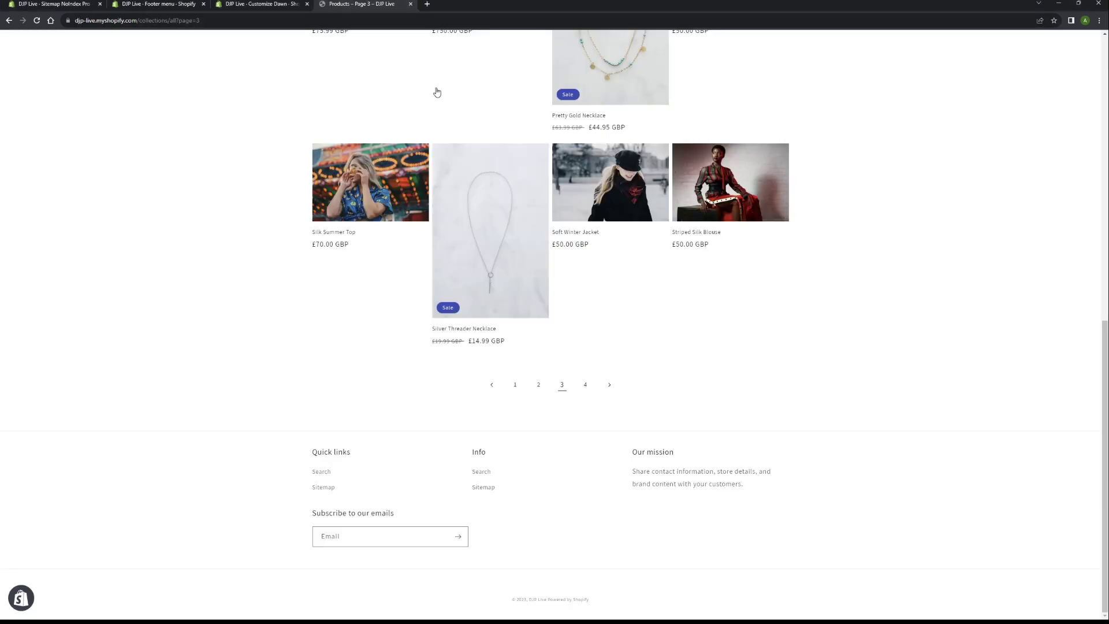
pyautogui.scroll(15, 443, 115)
pyautogui.click(765, 64)
pyautogui.write('Ocean')
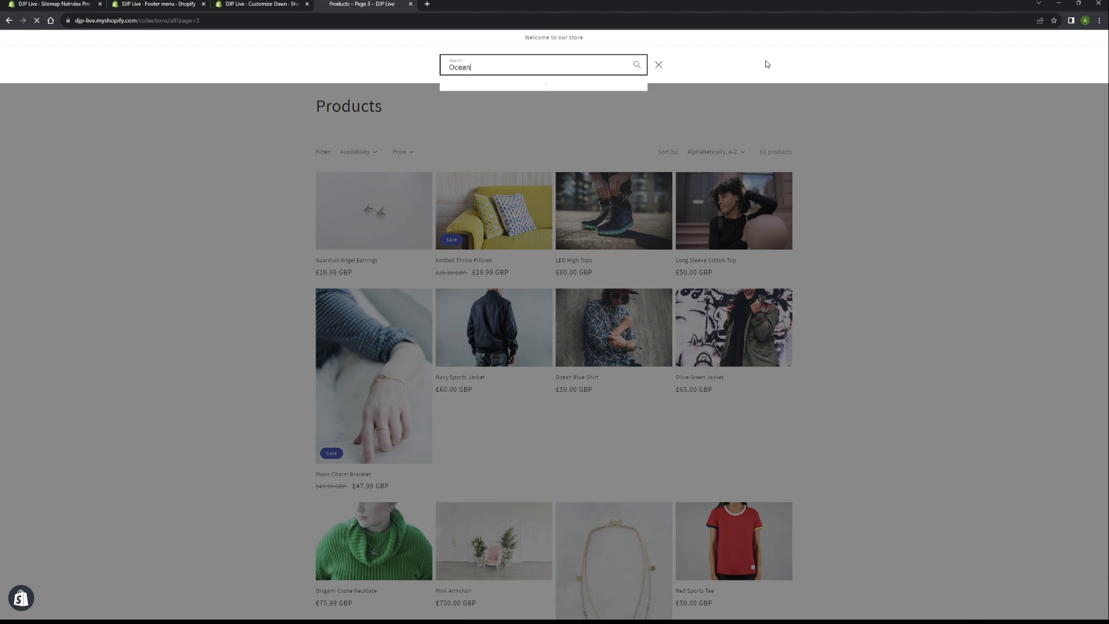
pyautogui.press('Return')
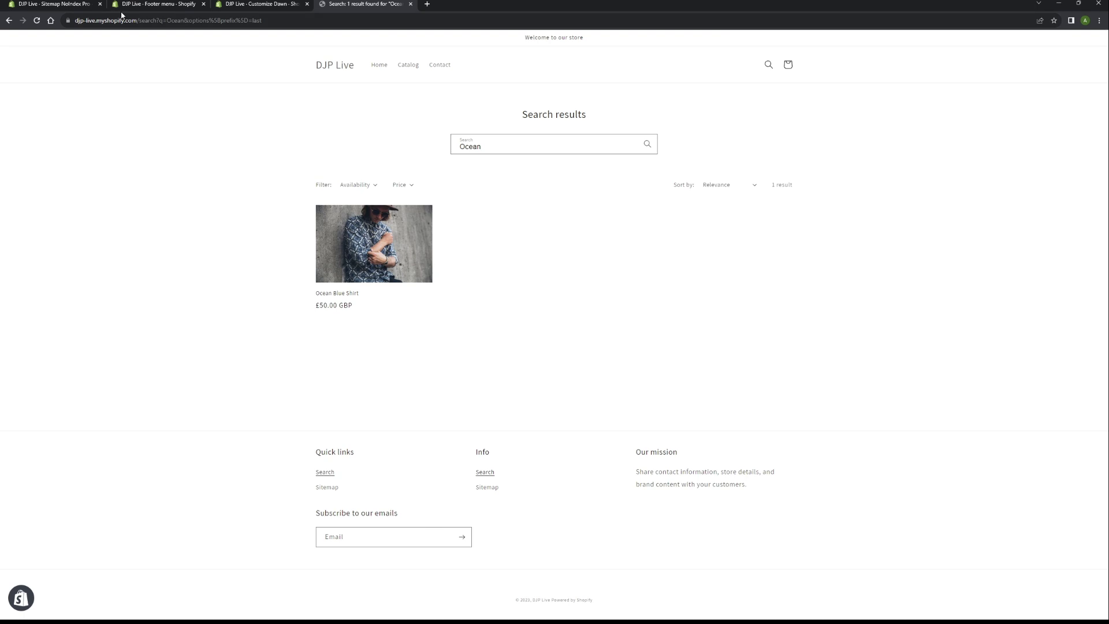
# Highlight the /search path in the results page address, then return to the admin settings.
pyautogui.moveTo(132, 20); pyautogui.dragTo(305, 29)
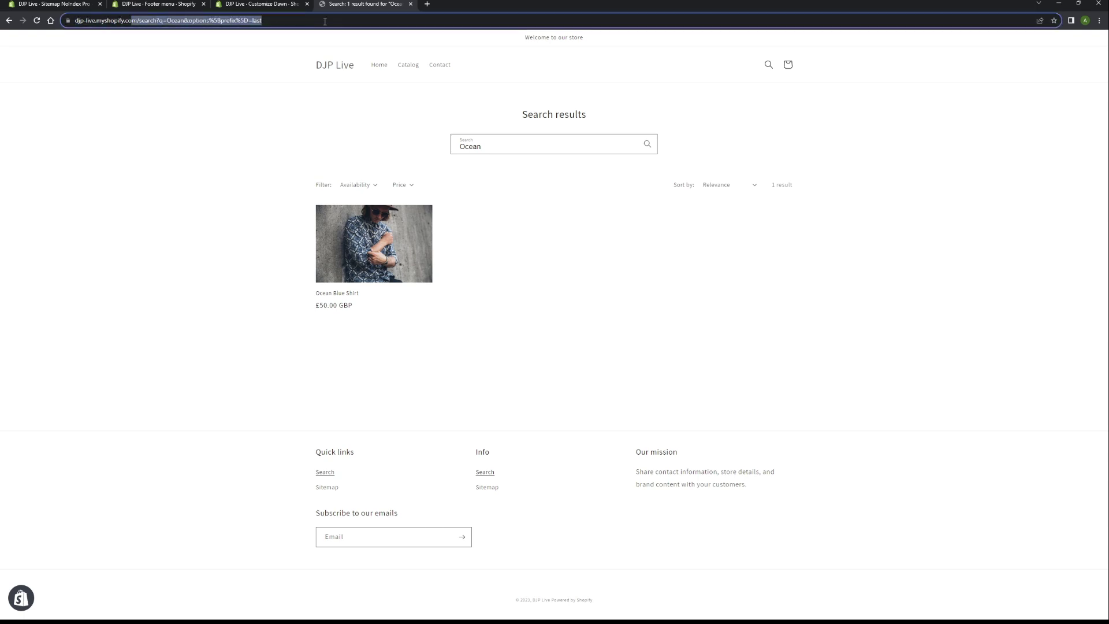
pyautogui.moveTo(336, 27); pyautogui.dragTo(337, 26)
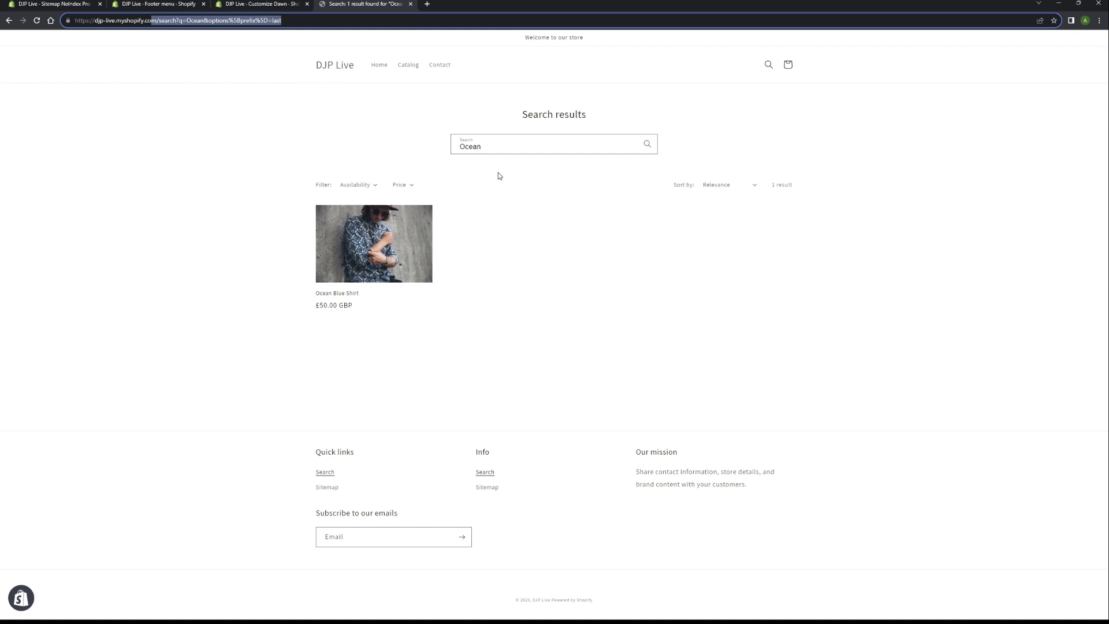
pyautogui.click(177, 21)
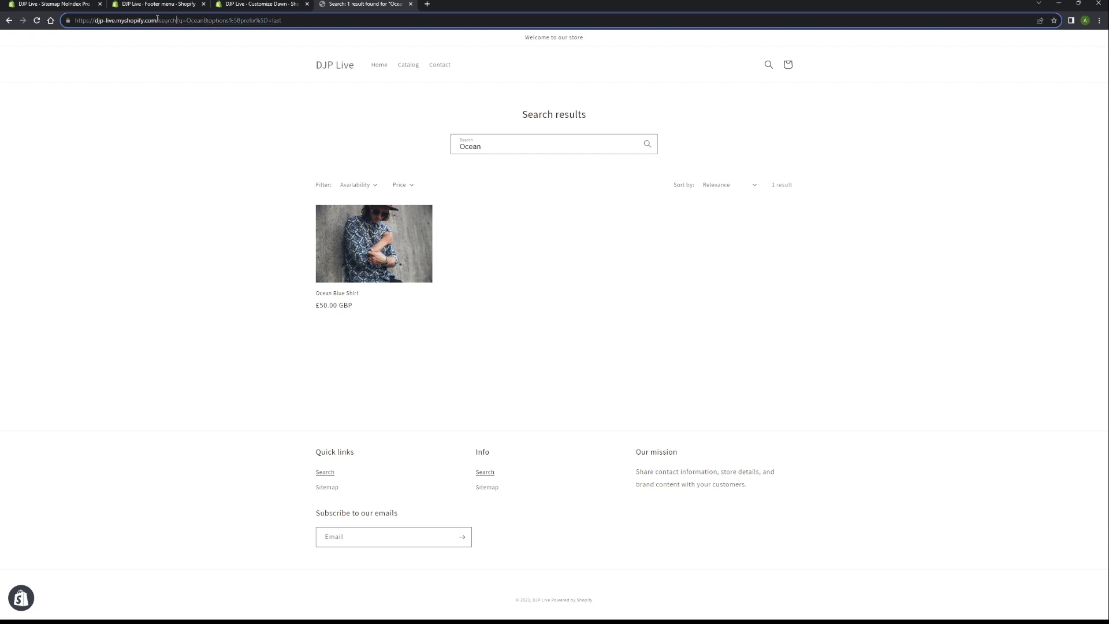
pyautogui.moveTo(156, 20); pyautogui.dragTo(407, 28)
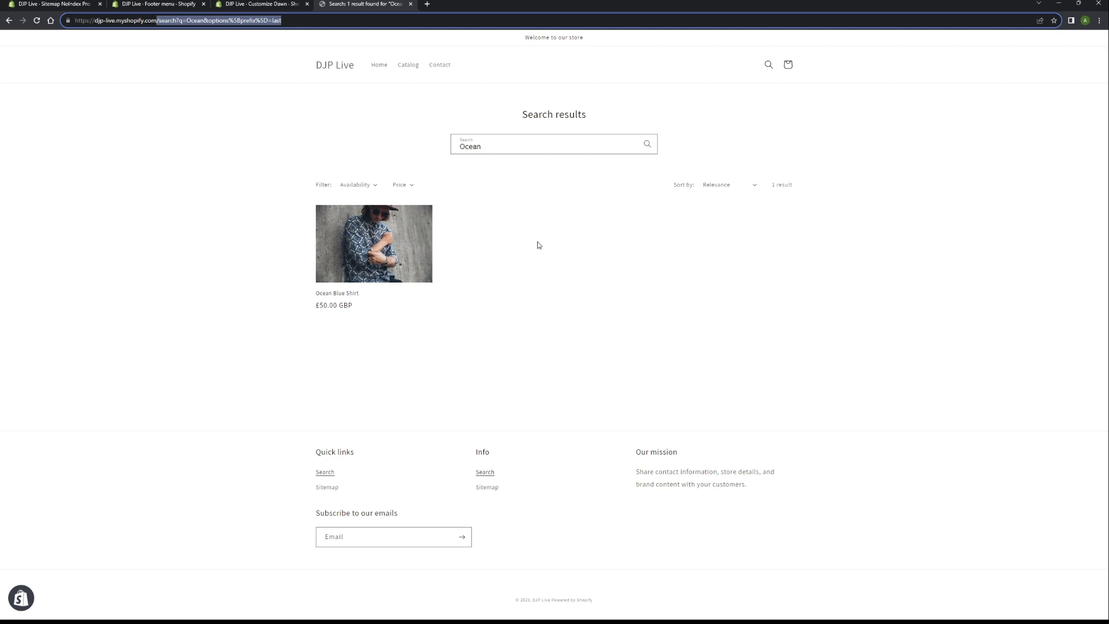
pyautogui.click(39, 4)
# Enable NoIndex and NoFollow for the 404 not found page.
pyautogui.scroll(-1, 289, 381)
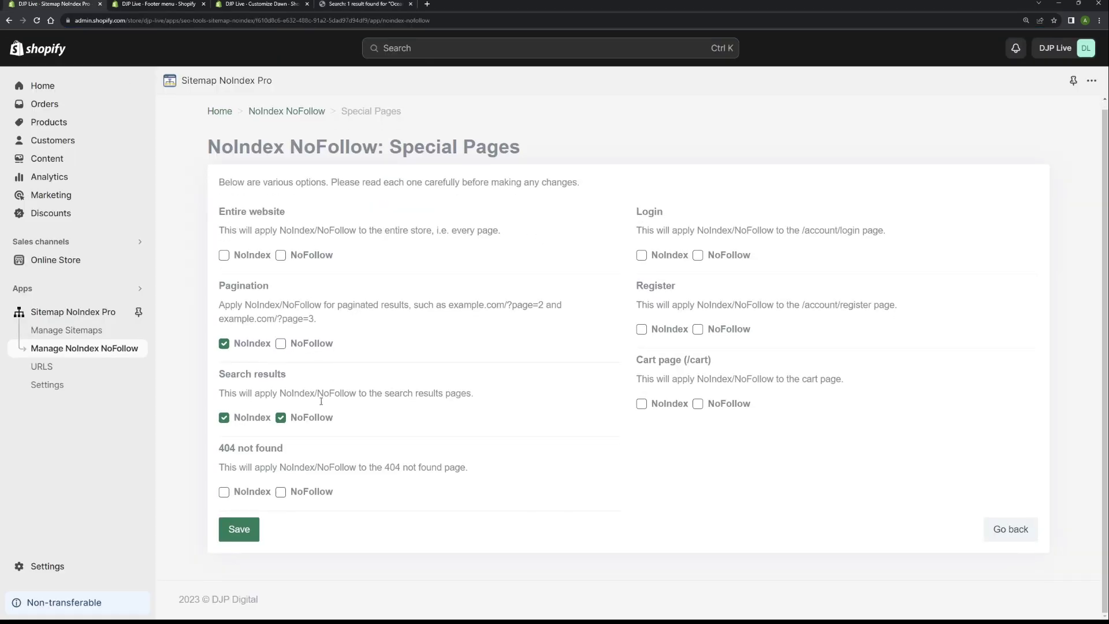
pyautogui.click(246, 495)
pyautogui.click(312, 497)
# Load the made-up storefront path 'gfdljgdklfgdf' to view the Page not found page.
pyautogui.click(341, 6)
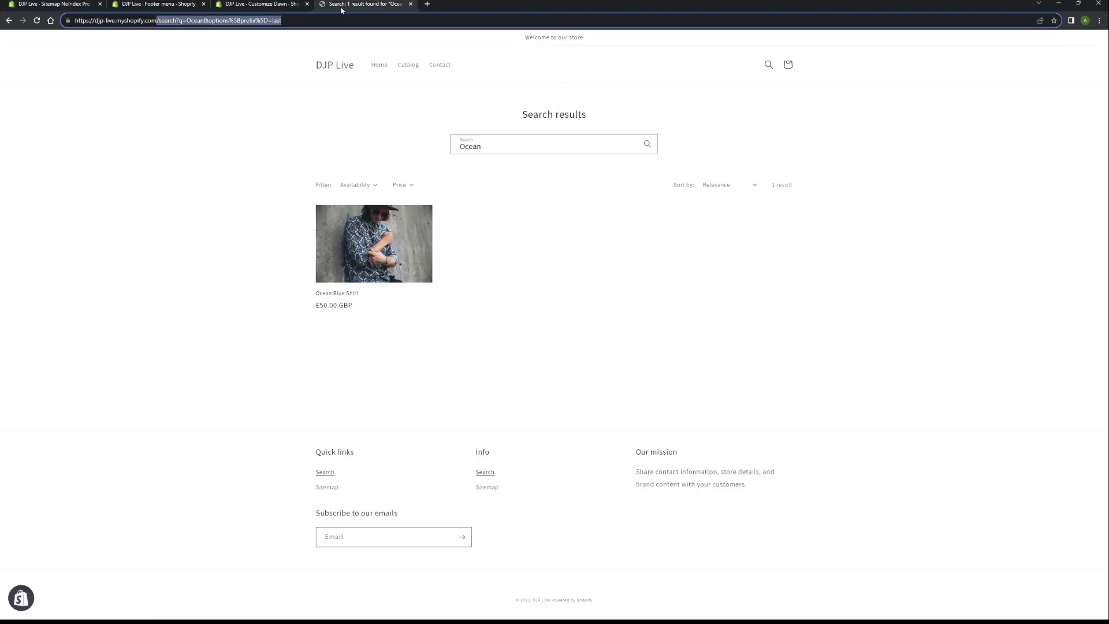
pyautogui.moveTo(158, 26); pyautogui.dragTo(370, 22)
pyautogui.write('gfdljgdklfgdf')
pyautogui.press('Return')
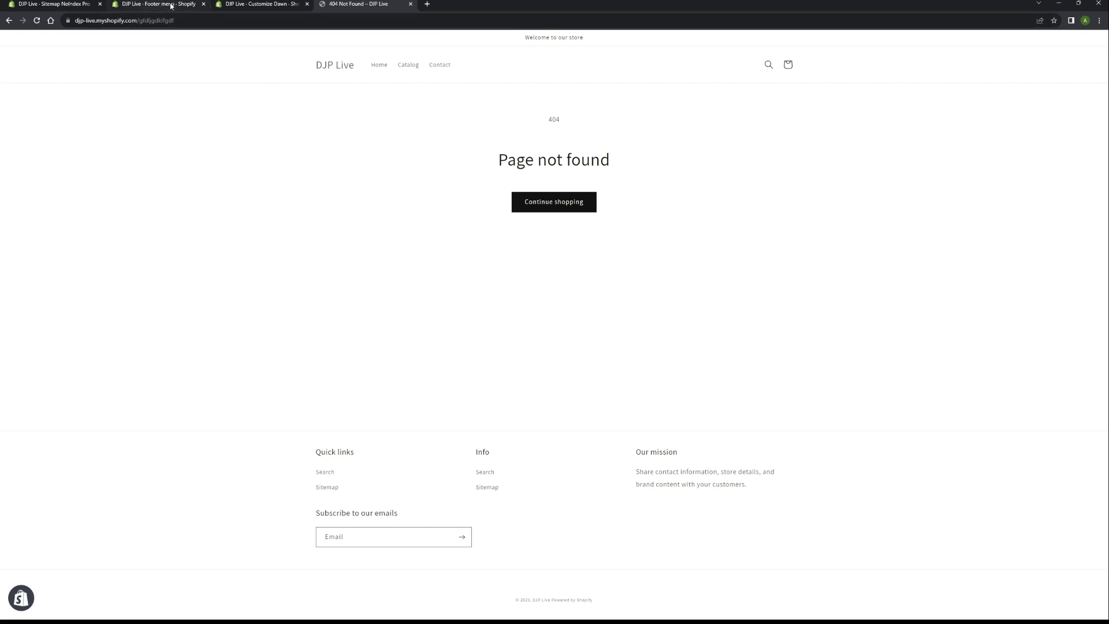
pyautogui.click(55, 4)
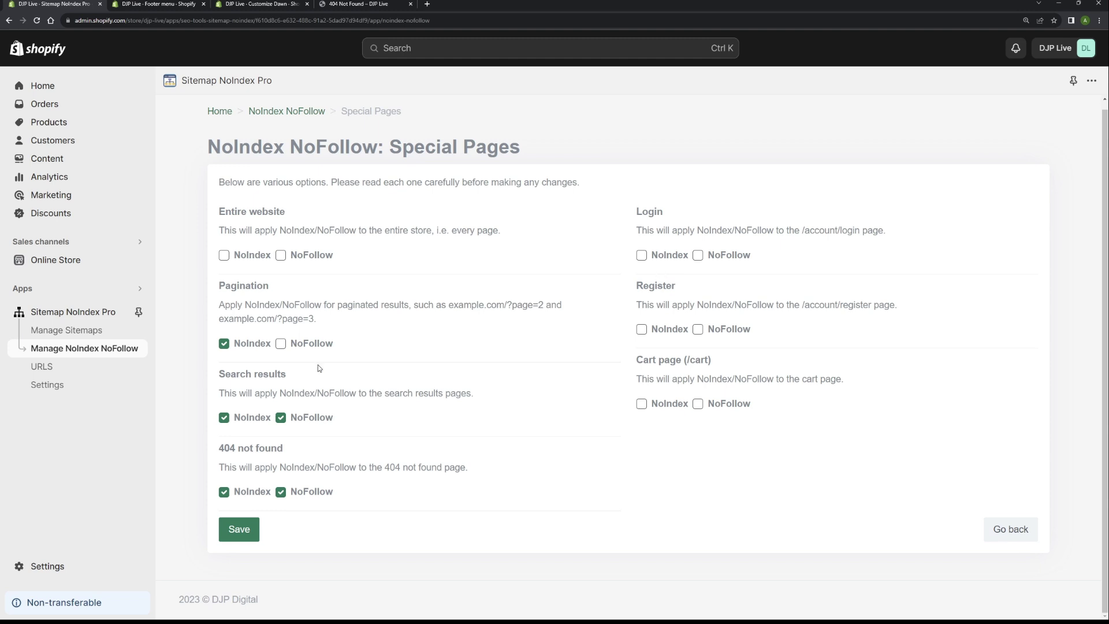
# Save the Special Pages settings and review the setup guide's Collections recommendations.
pyautogui.click(239, 529)
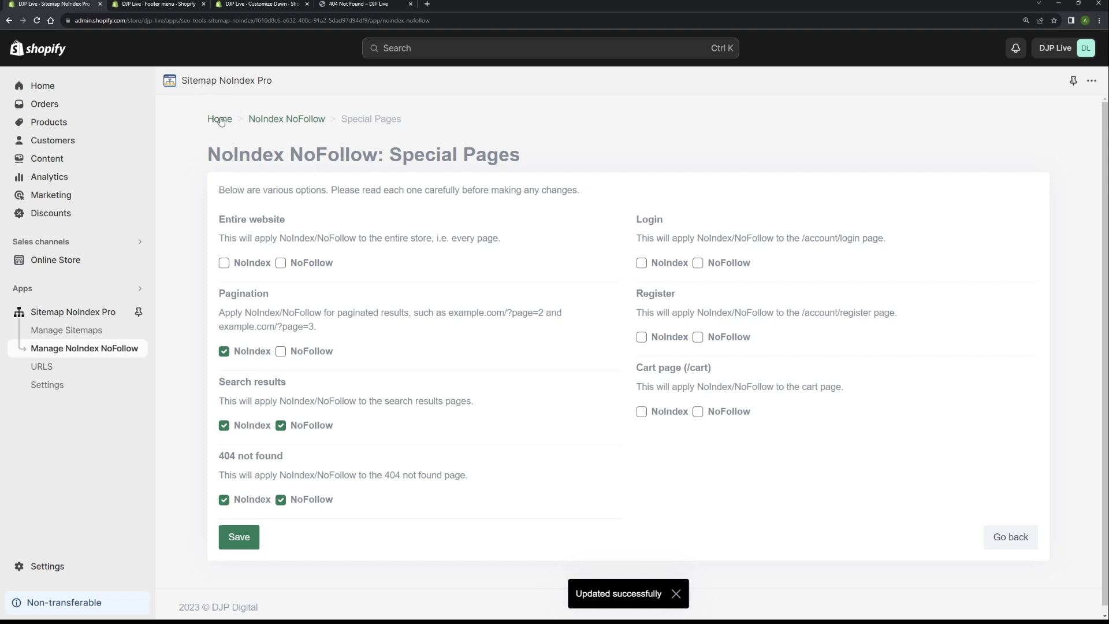
pyautogui.click(220, 120)
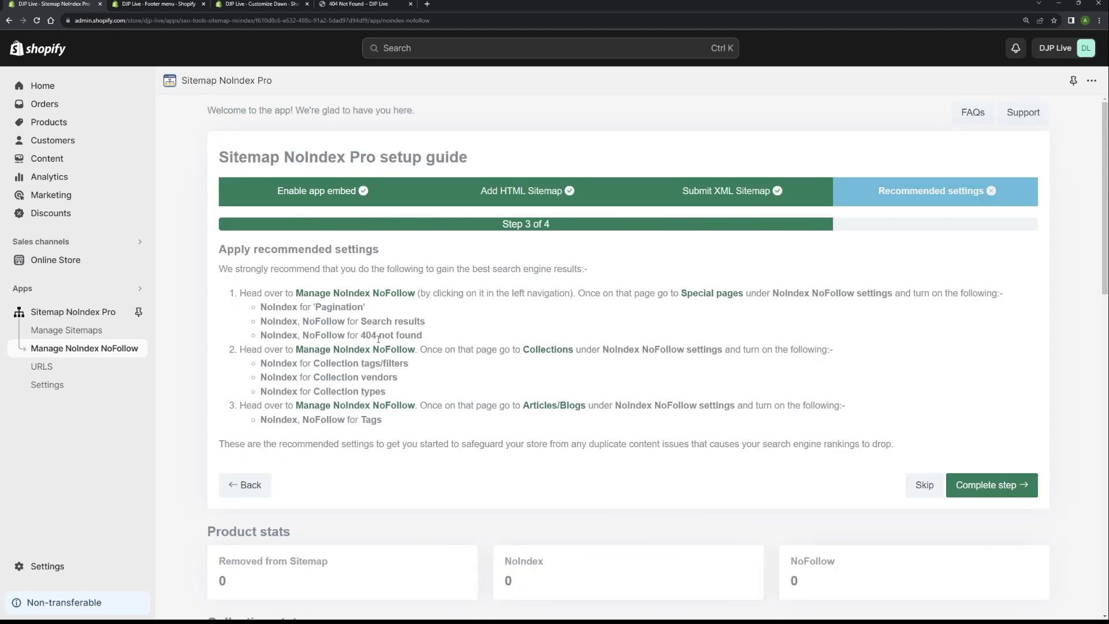
pyautogui.moveTo(424, 337); pyautogui.dragTo(237, 298)
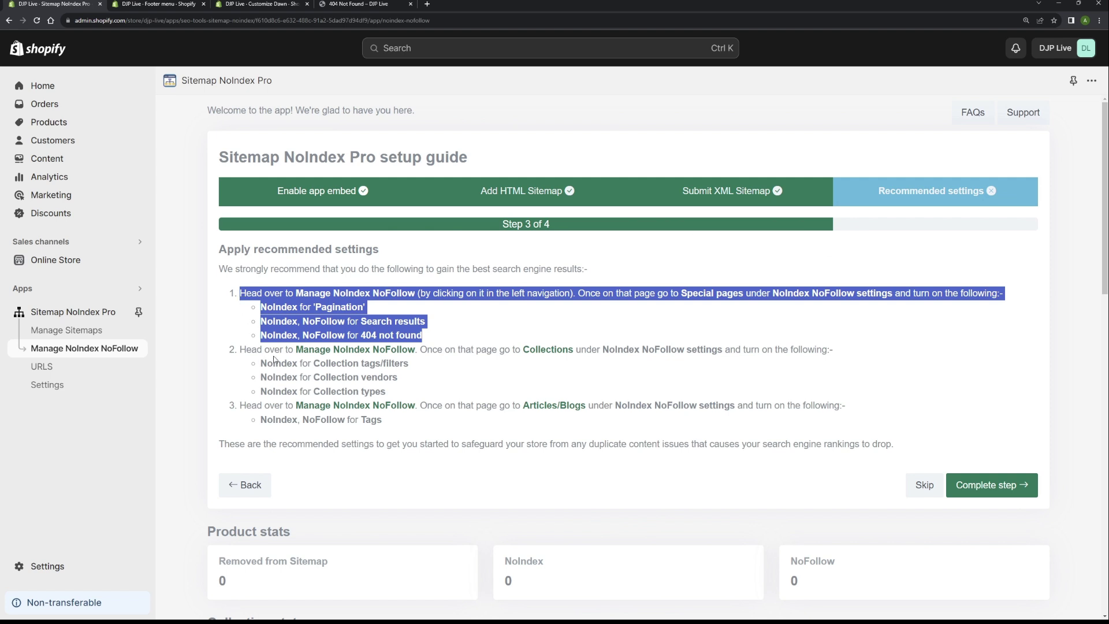
pyautogui.scroll(-1, 269, 358)
pyautogui.moveTo(243, 292); pyautogui.dragTo(407, 295)
pyautogui.click(45, 314)
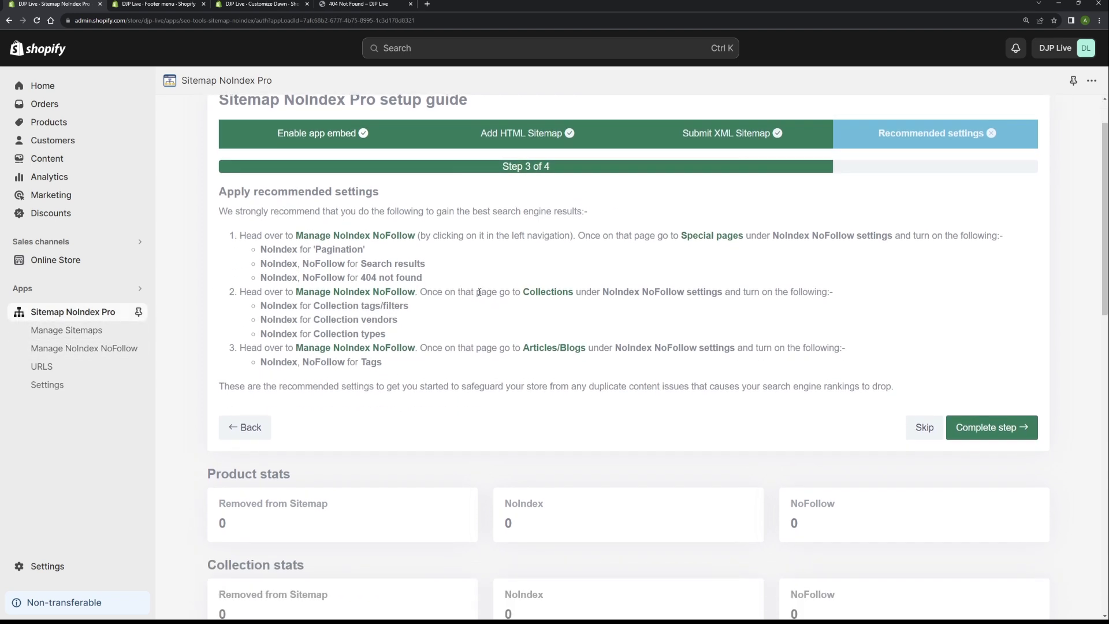
pyautogui.moveTo(479, 293); pyautogui.dragTo(591, 293)
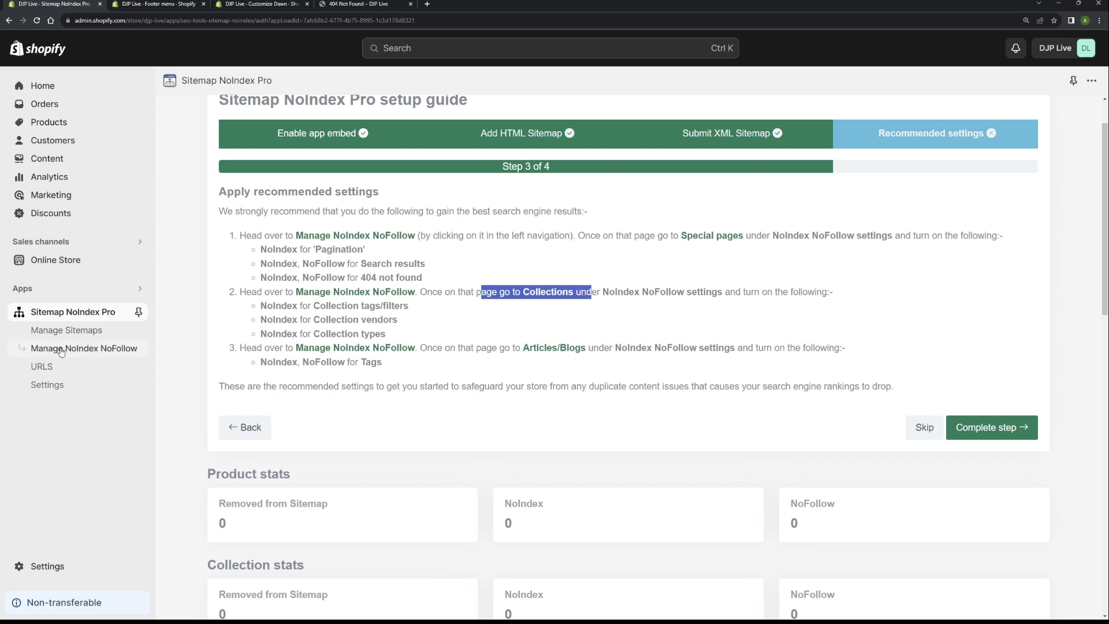
# Bring up the Collections NoIndex NoFollow settings from Manage NoIndex NoFollow.
pyautogui.click(91, 353)
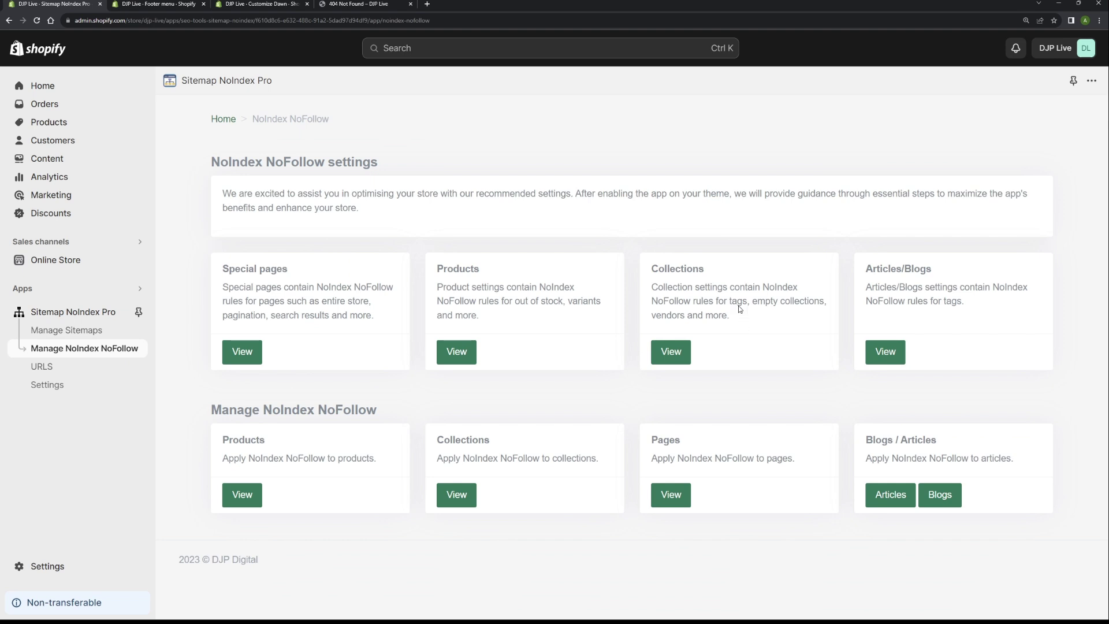
pyautogui.moveTo(649, 270); pyautogui.dragTo(718, 314)
pyautogui.click(670, 352)
pyautogui.scroll(-1, 520, 416)
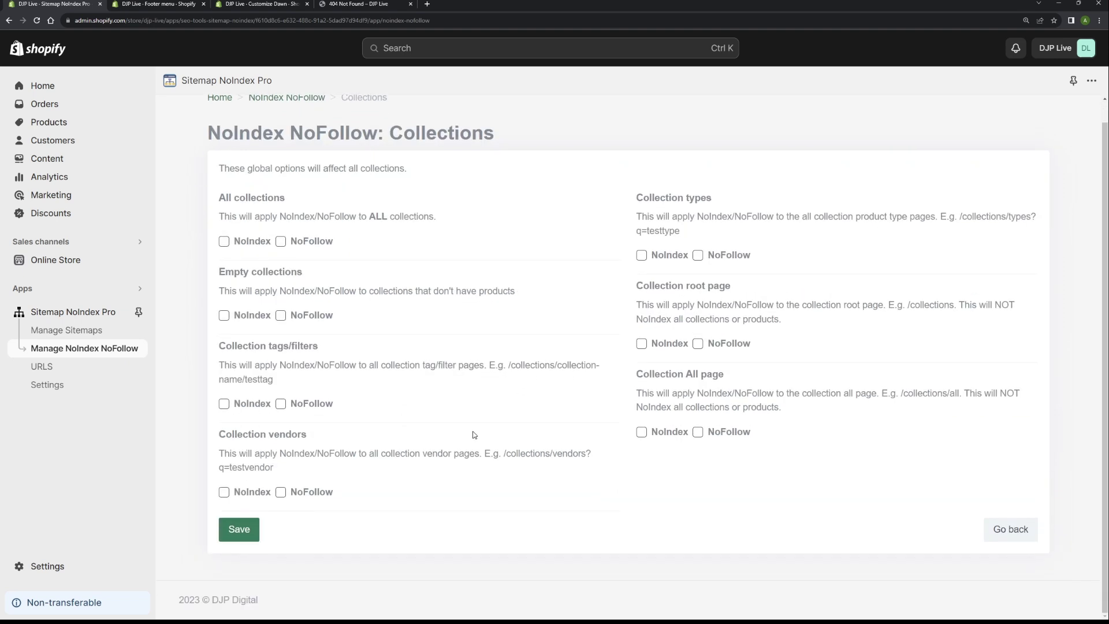
# Enable NoIndex for collection tags/filters, vendors and types pages, and save.
pyautogui.click(254, 408)
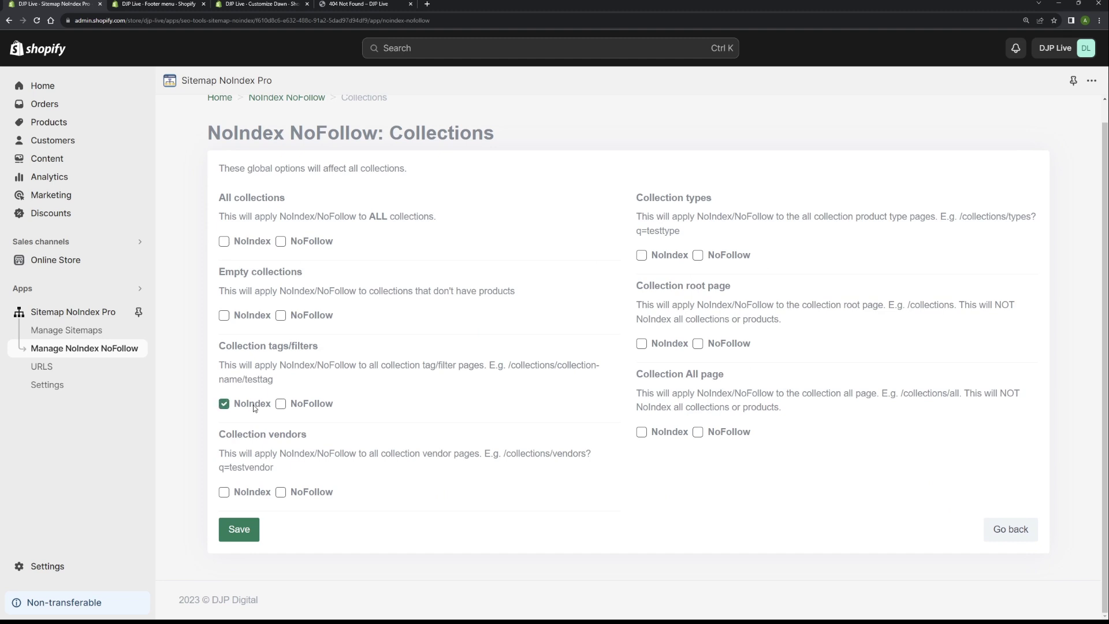
pyautogui.click(246, 495)
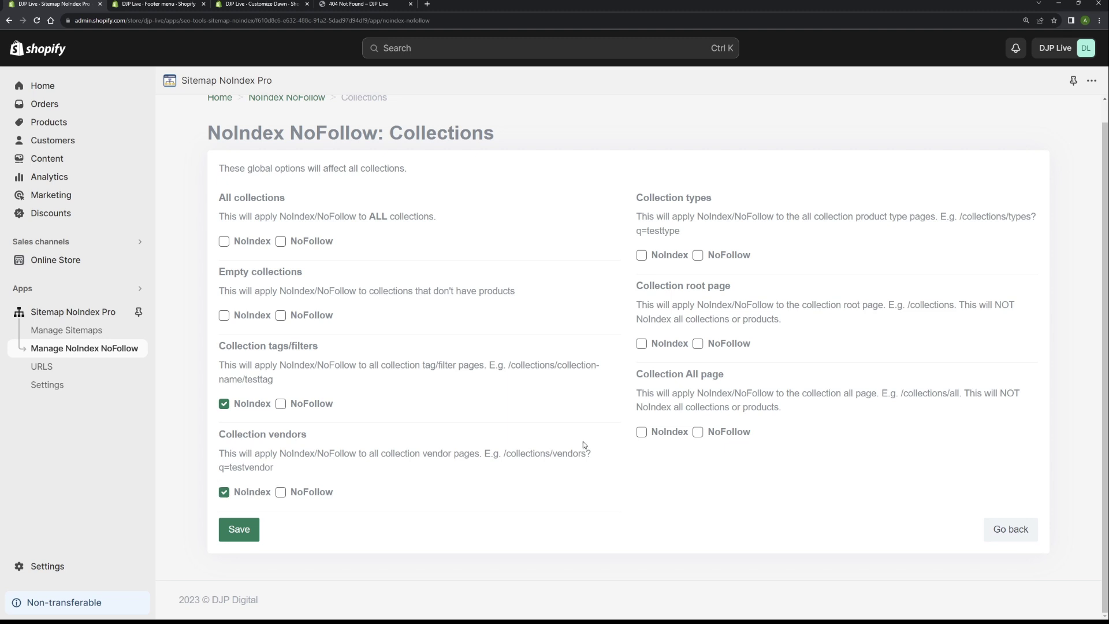
pyautogui.click(656, 257)
pyautogui.click(254, 528)
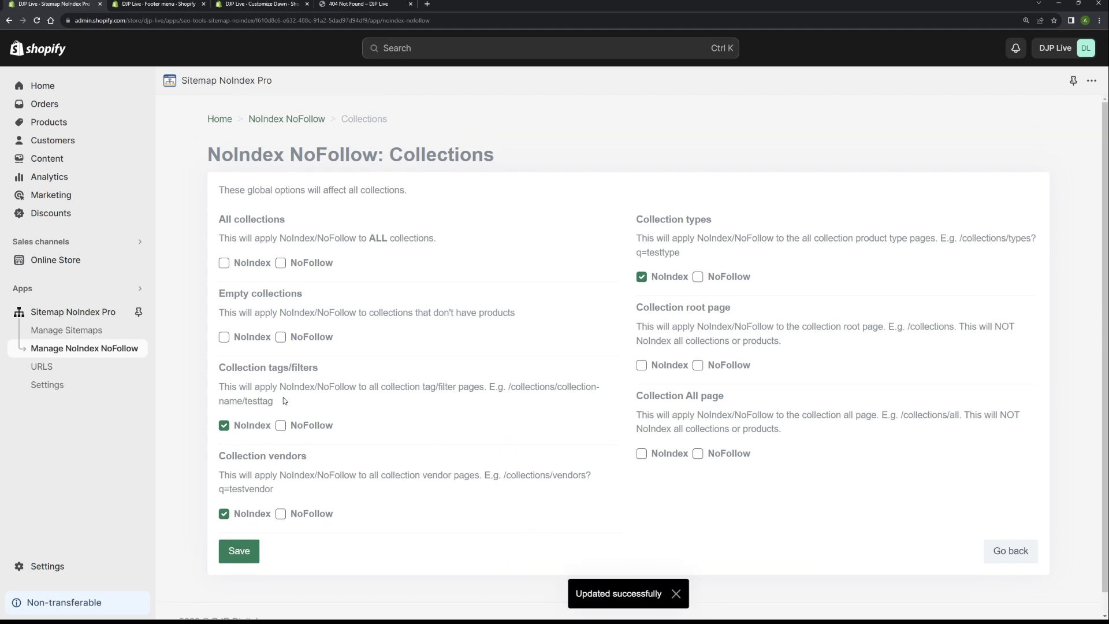
pyautogui.click(73, 312)
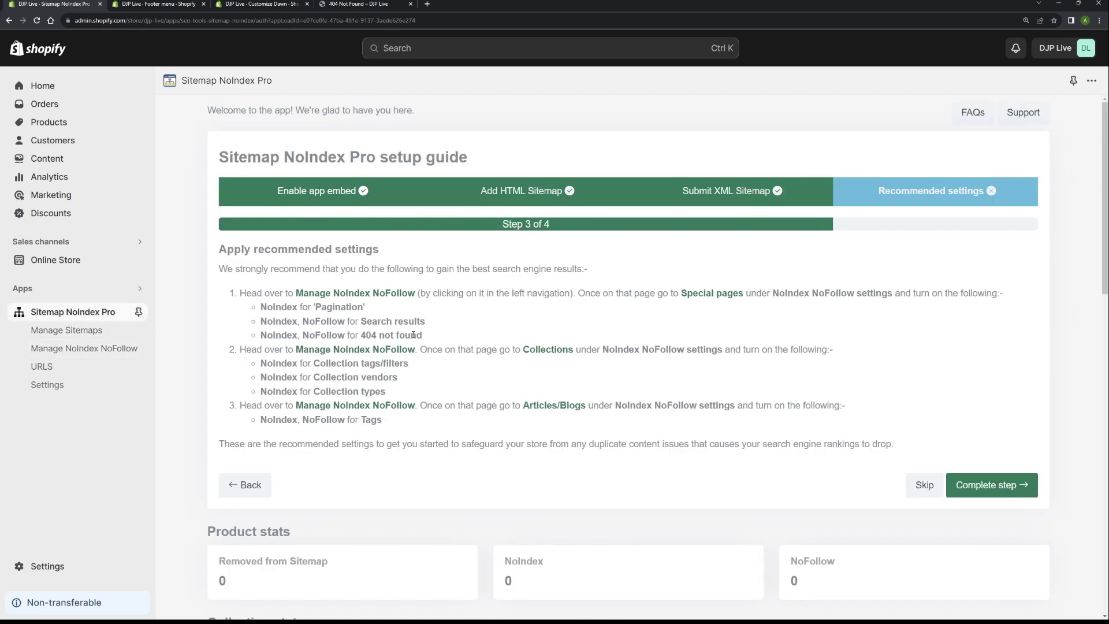
pyautogui.scroll(-1, 387, 352)
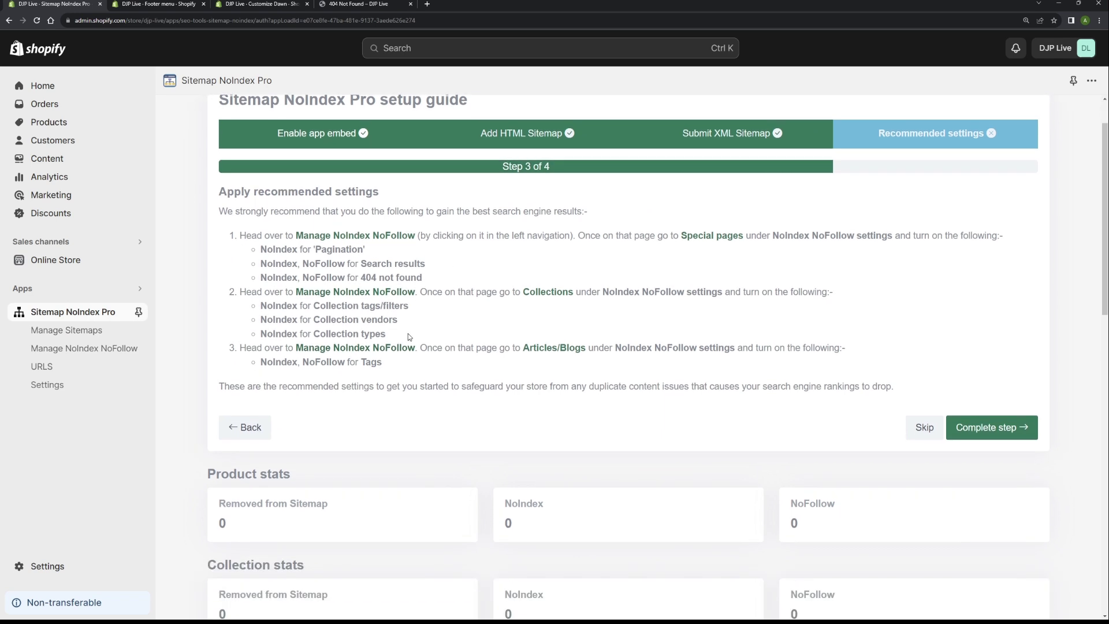
pyautogui.click(361, 5)
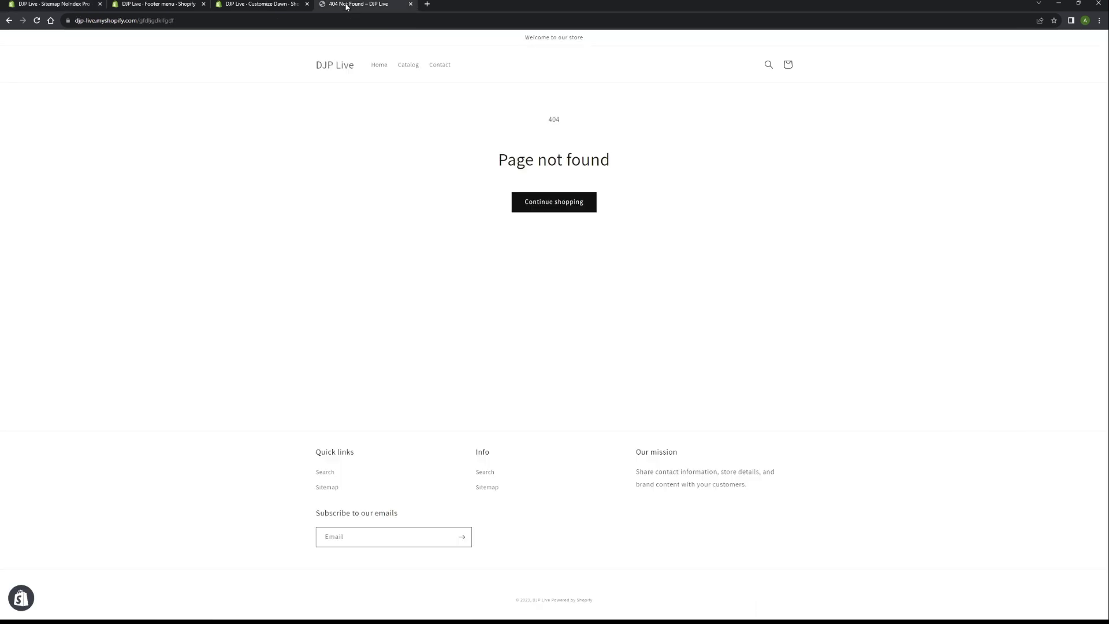
# Filter the storefront catalog to In stock products and inspect the filtered address.
pyautogui.click(408, 64)
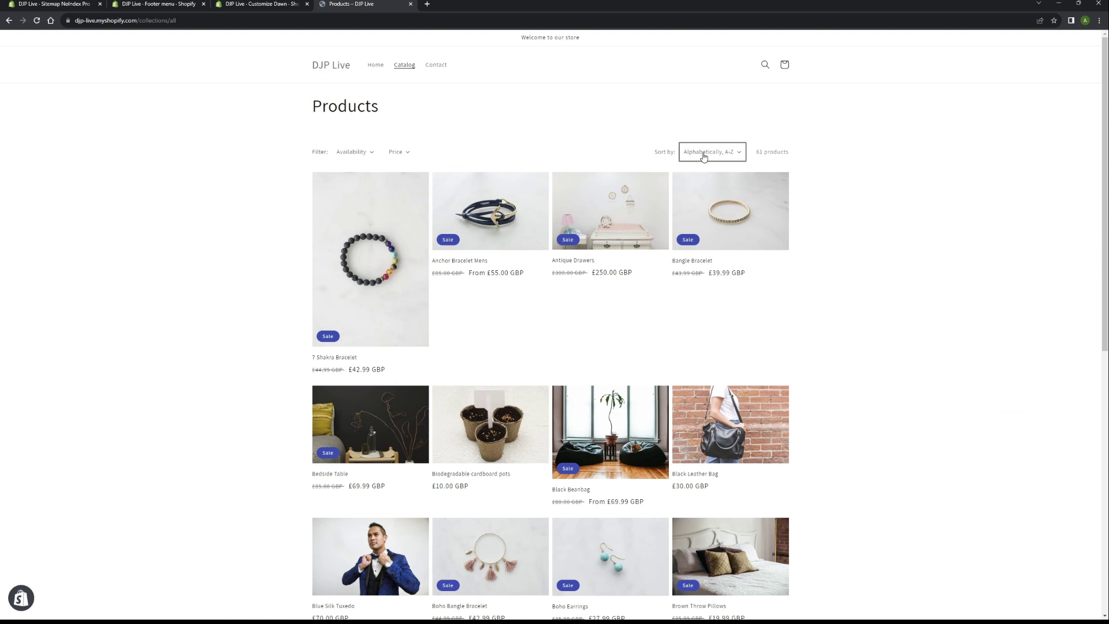
pyautogui.click(341, 153)
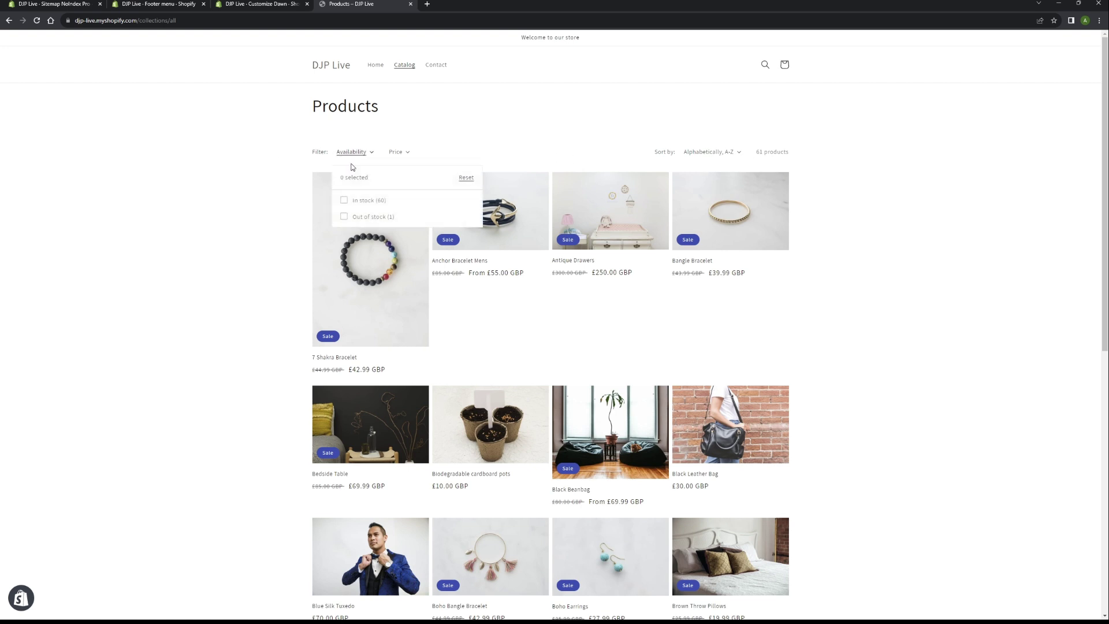
pyautogui.click(396, 154)
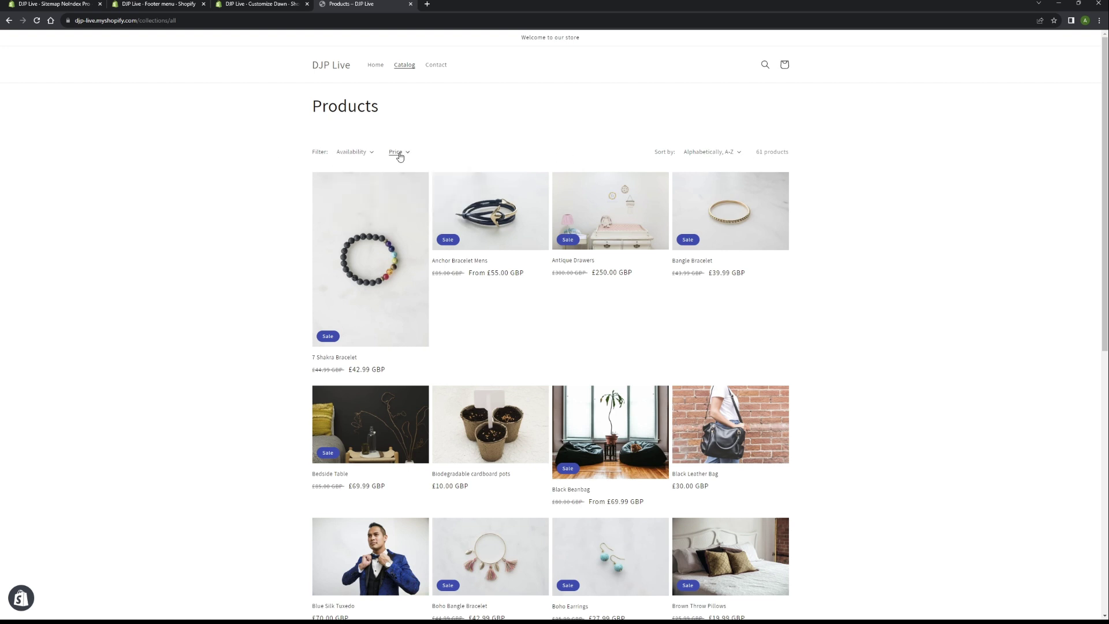
pyautogui.click(358, 154)
pyautogui.click(358, 153)
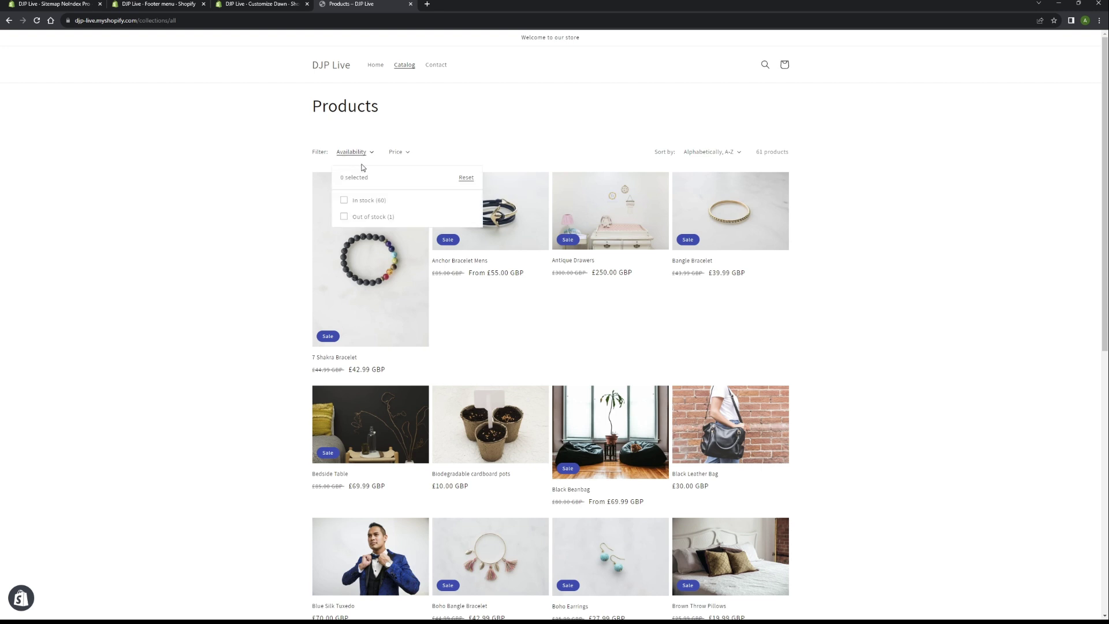
pyautogui.click(345, 200)
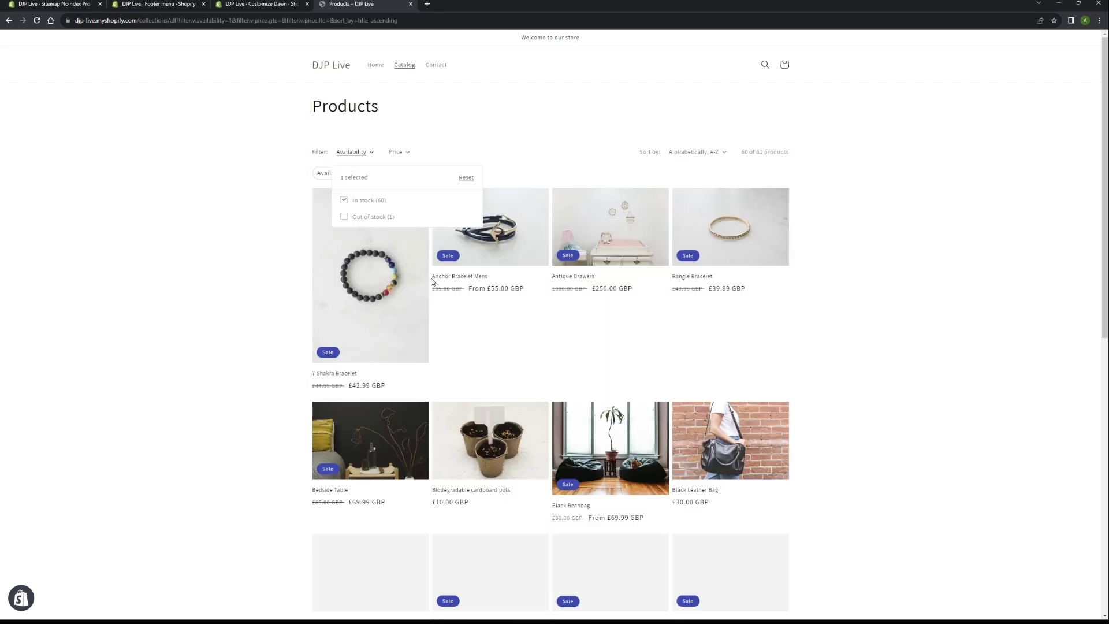
pyautogui.click(247, 233)
pyautogui.moveTo(167, 21); pyautogui.dragTo(404, 22)
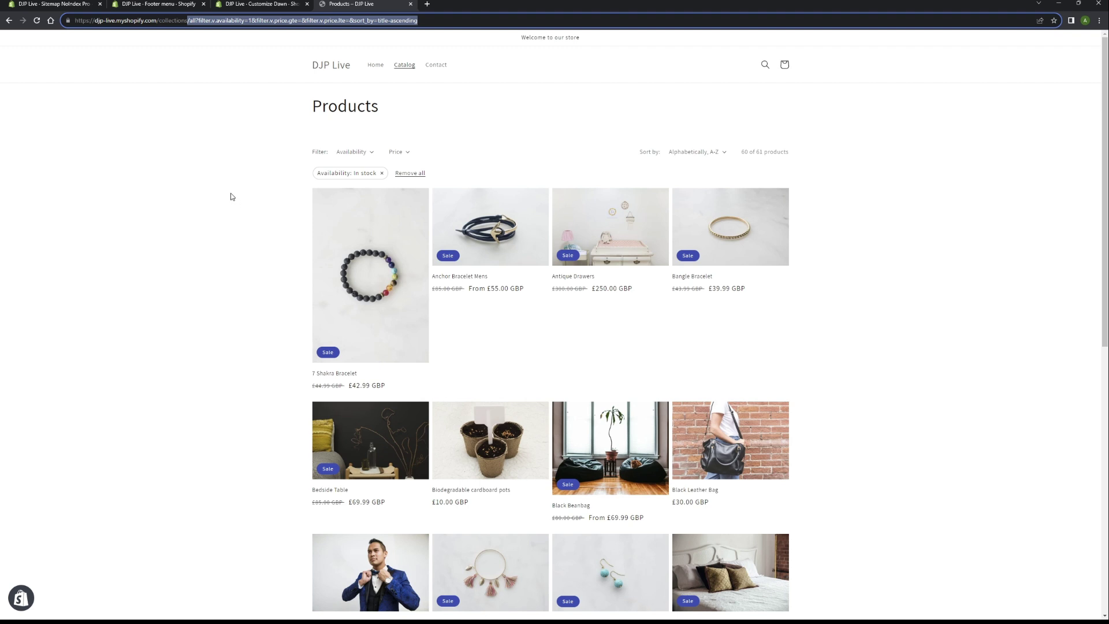
# Add the Out of stock filter, inspect the address, then remove all filters.
pyautogui.click(397, 154)
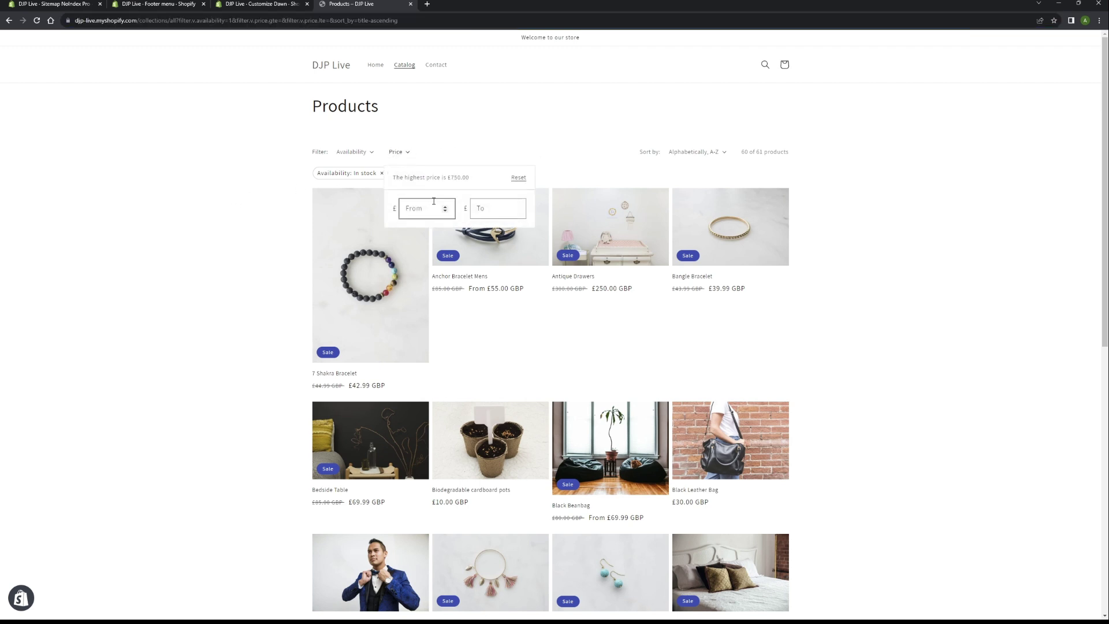
pyautogui.click(350, 152)
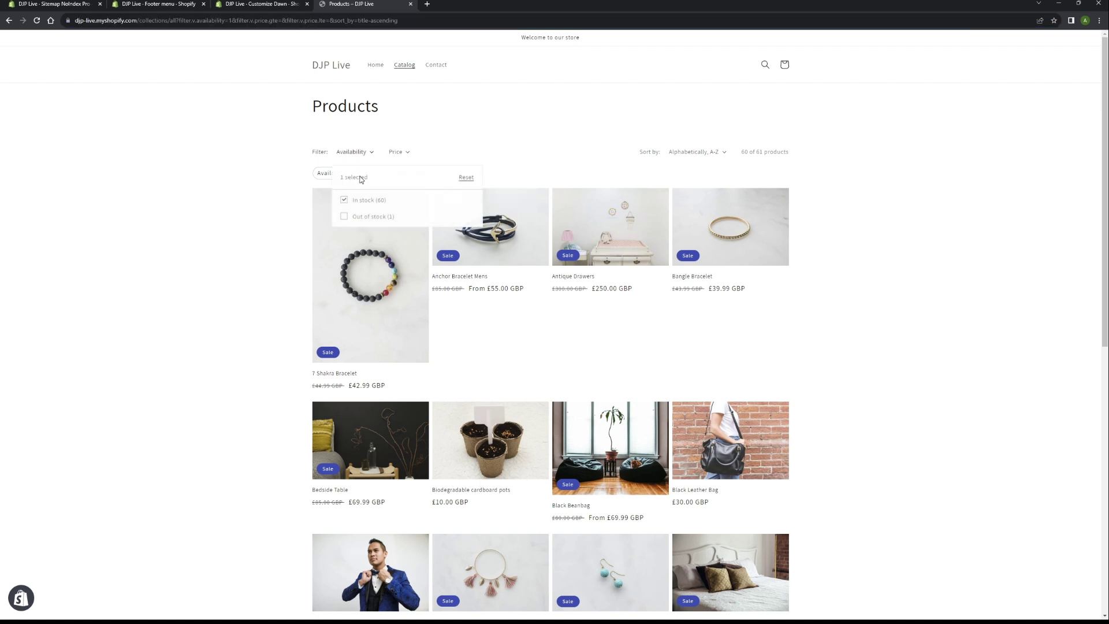
pyautogui.click(361, 217)
pyautogui.click(236, 143)
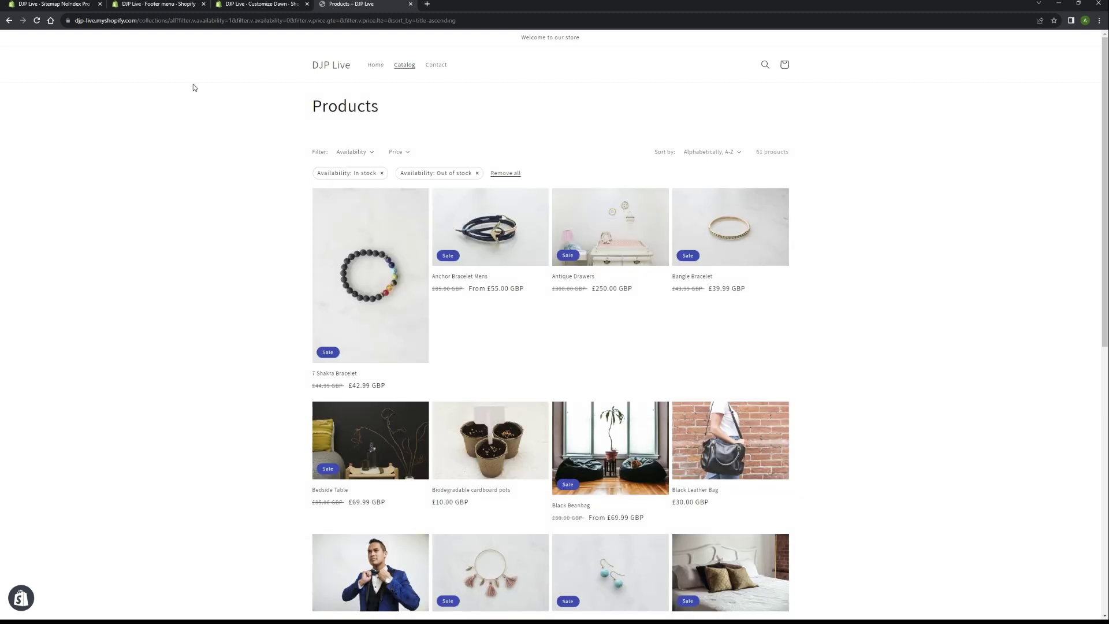
pyautogui.moveTo(154, 21); pyautogui.dragTo(407, 20)
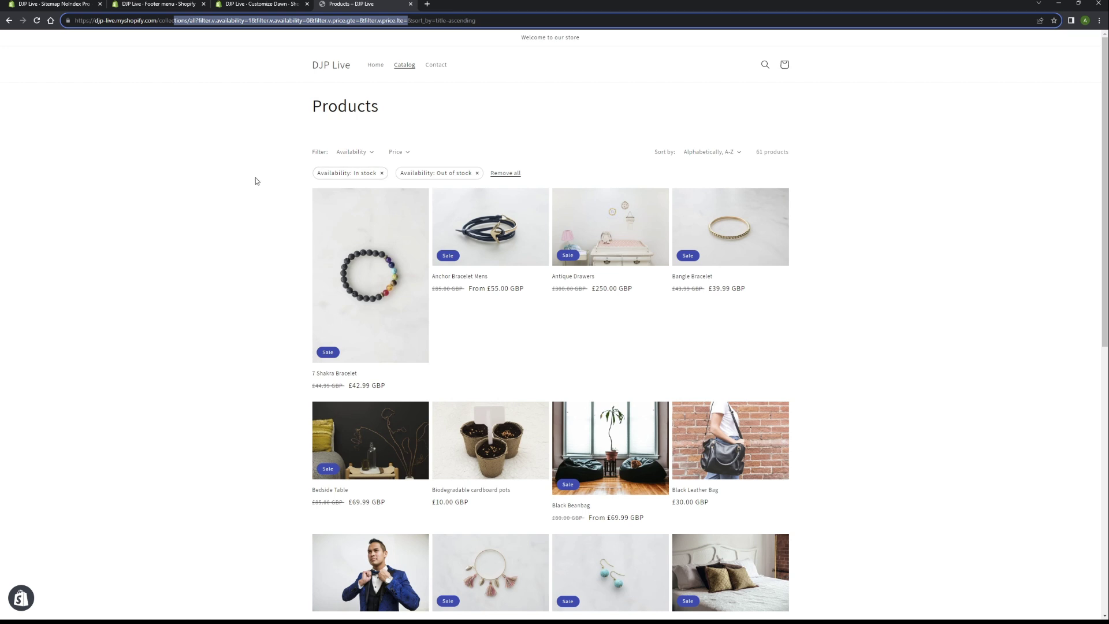
pyautogui.click(505, 173)
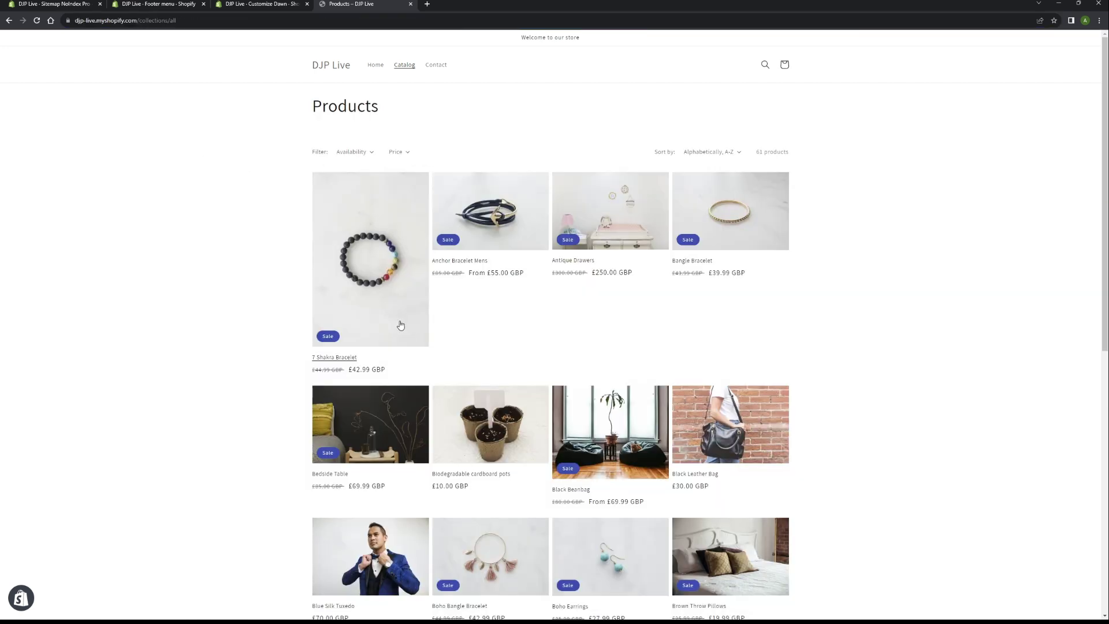
pyautogui.moveTo(175, 20); pyautogui.dragTo(139, 20)
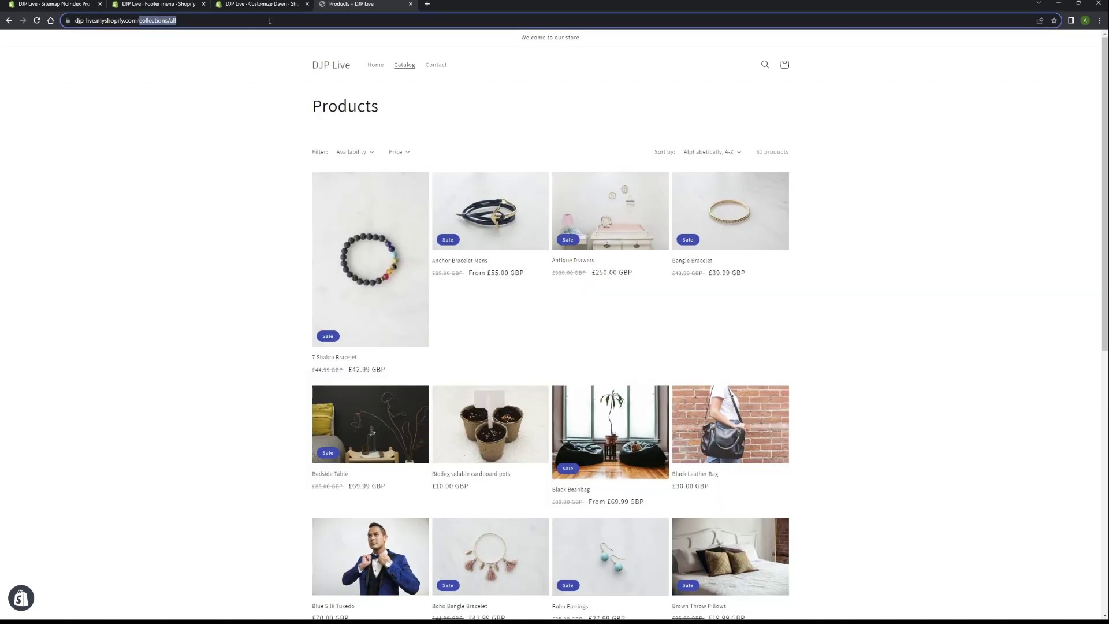
pyautogui.click(255, 176)
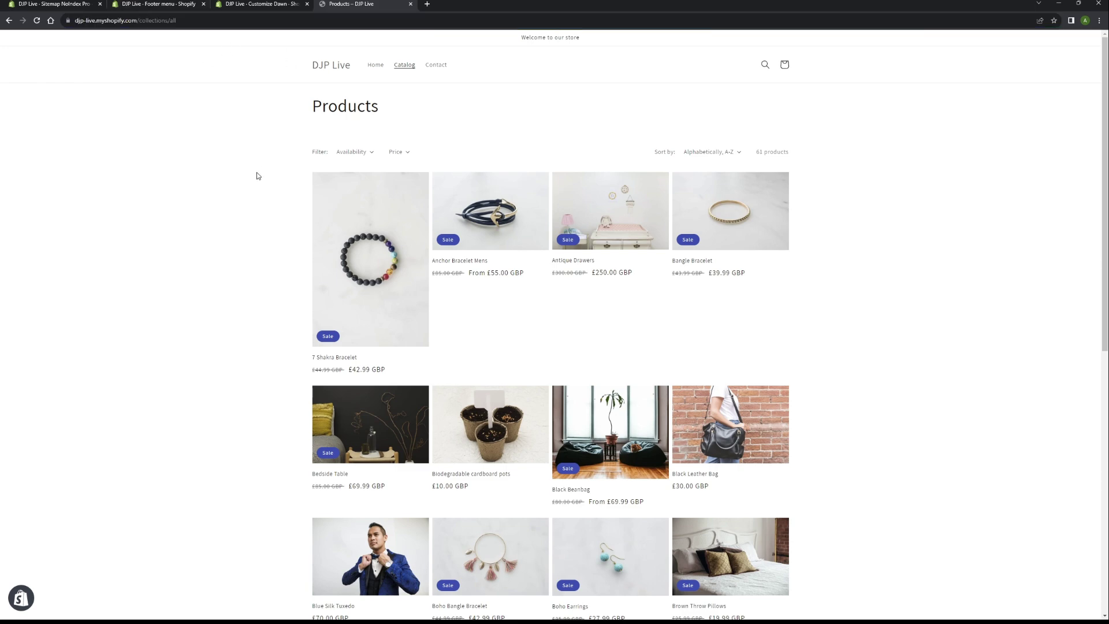
pyautogui.click(80, 4)
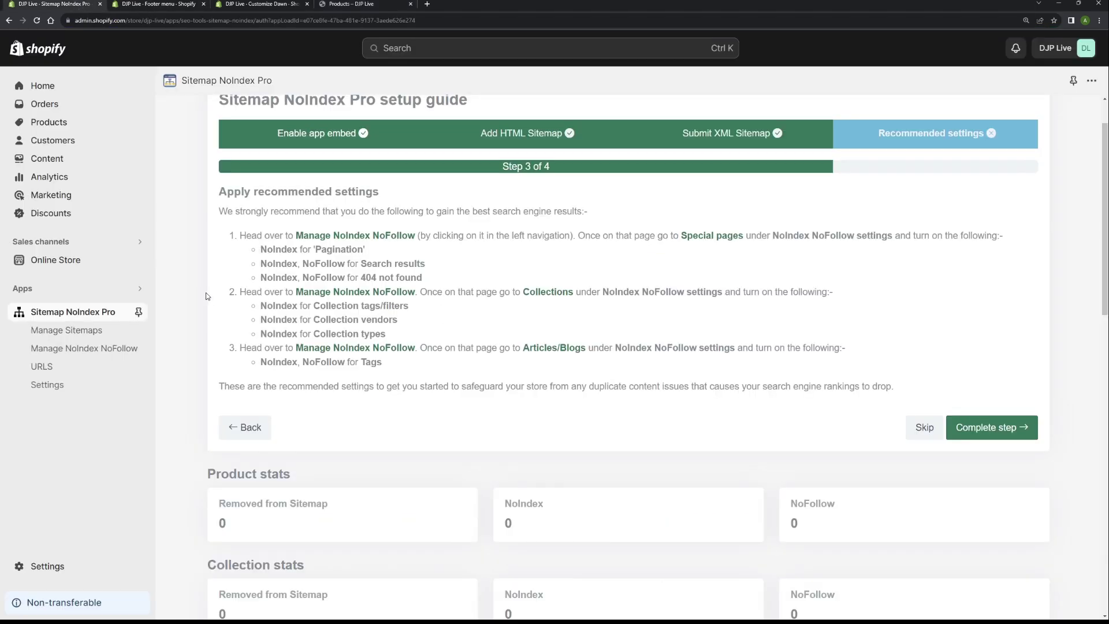
# Review the Collections and Articles/Blogs recommendations and go to Manage NoIndex NoFollow.
pyautogui.moveTo(245, 296); pyautogui.dragTo(404, 335)
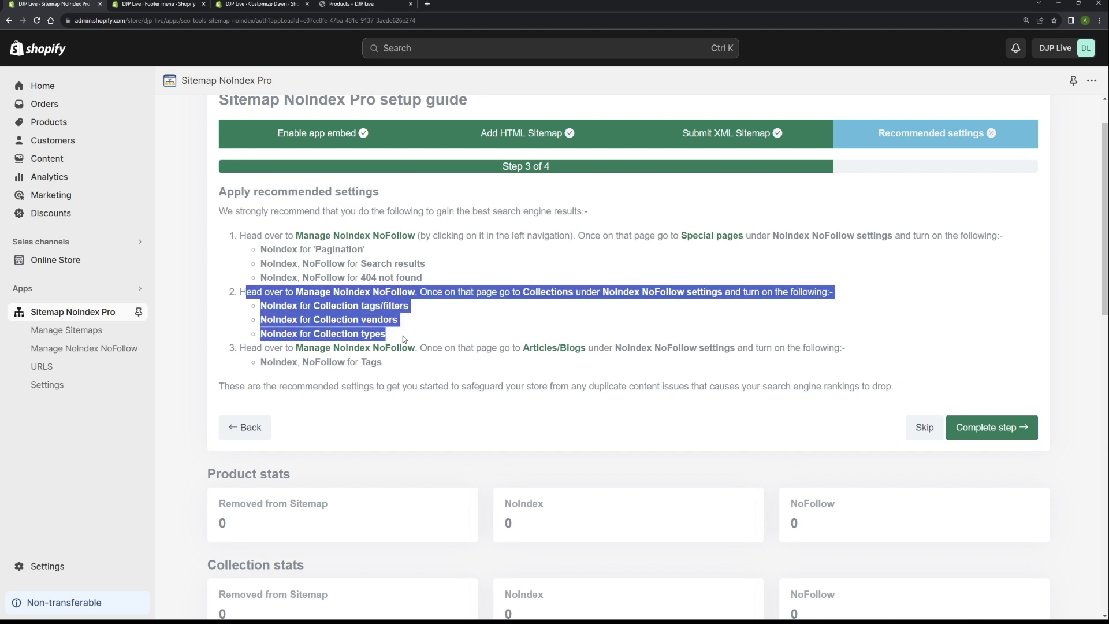
pyautogui.moveTo(246, 348); pyautogui.dragTo(536, 347)
pyautogui.click(491, 366)
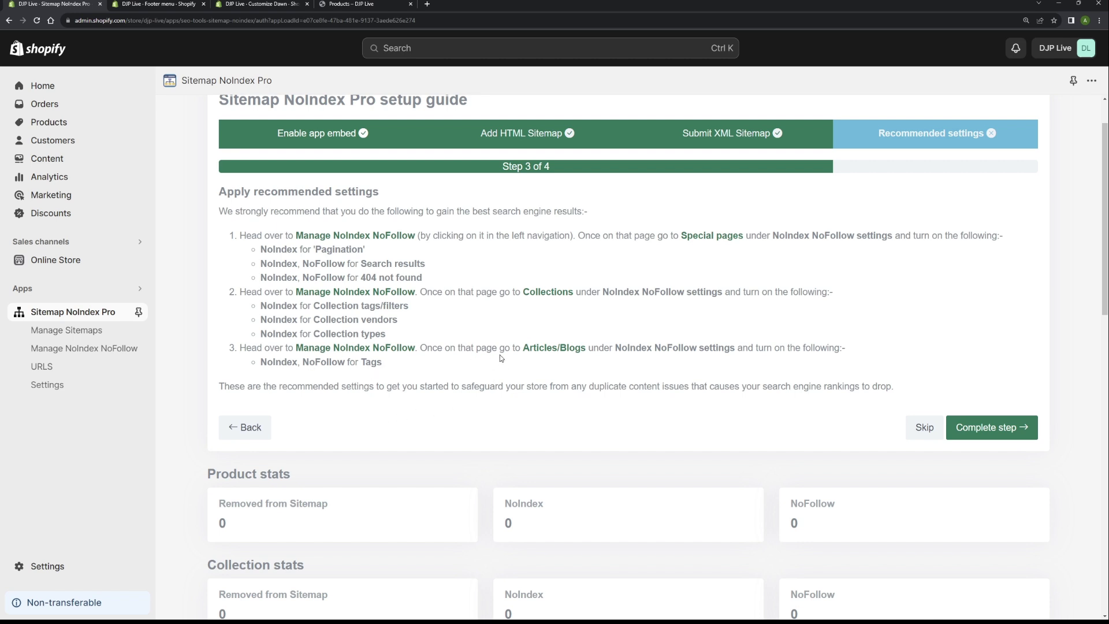
pyautogui.click(57, 347)
# Apply NoIndex and NoFollow to blog Tags in the Articles settings and save.
pyautogui.click(888, 352)
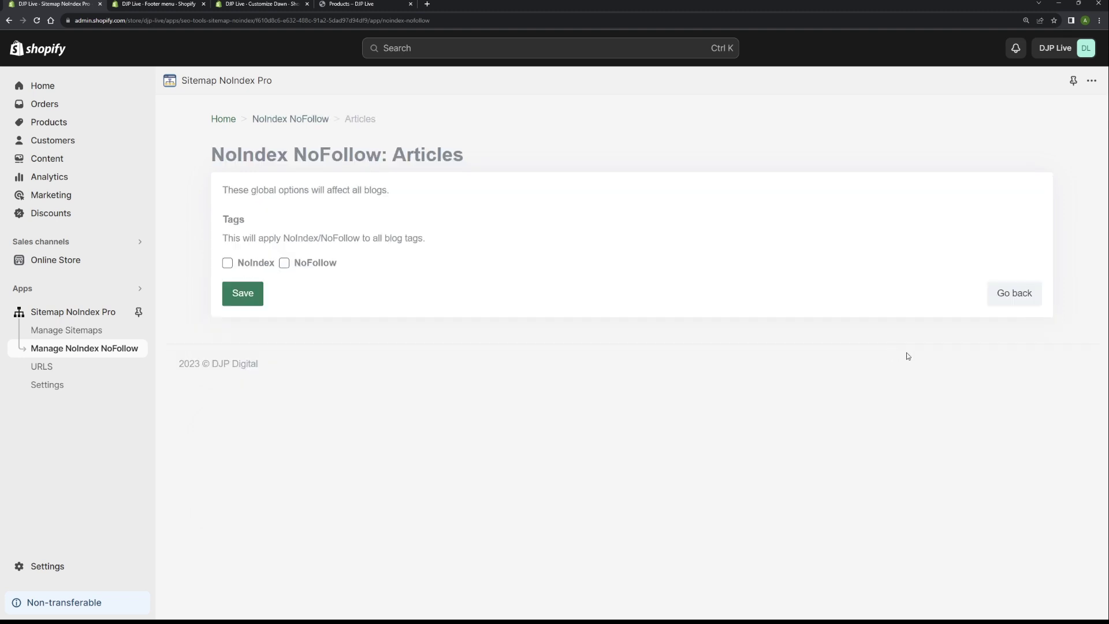
pyautogui.click(227, 264)
pyautogui.click(285, 264)
pyautogui.click(250, 296)
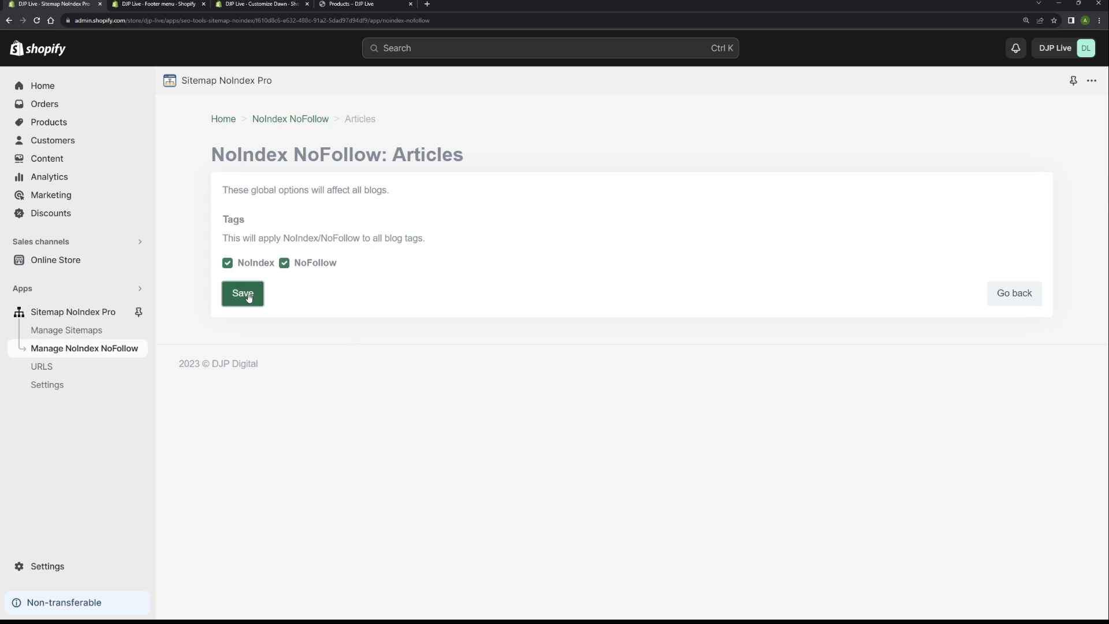
pyautogui.click(79, 313)
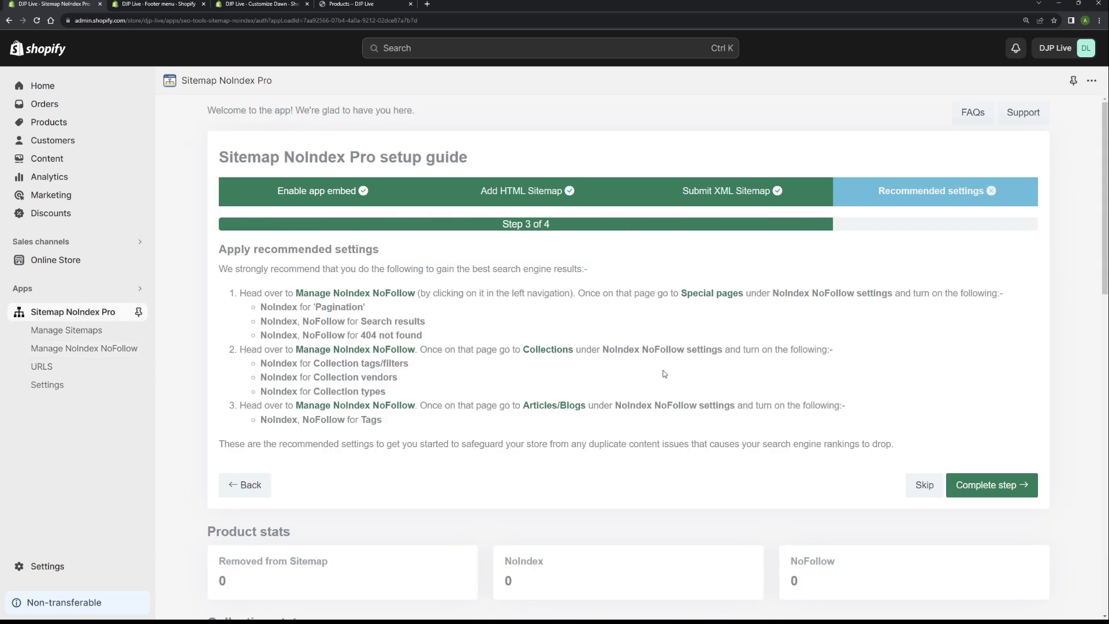
# Review the blog Tags recommendation and mark the Recommended settings step complete.
pyautogui.scroll(-1, 635, 375)
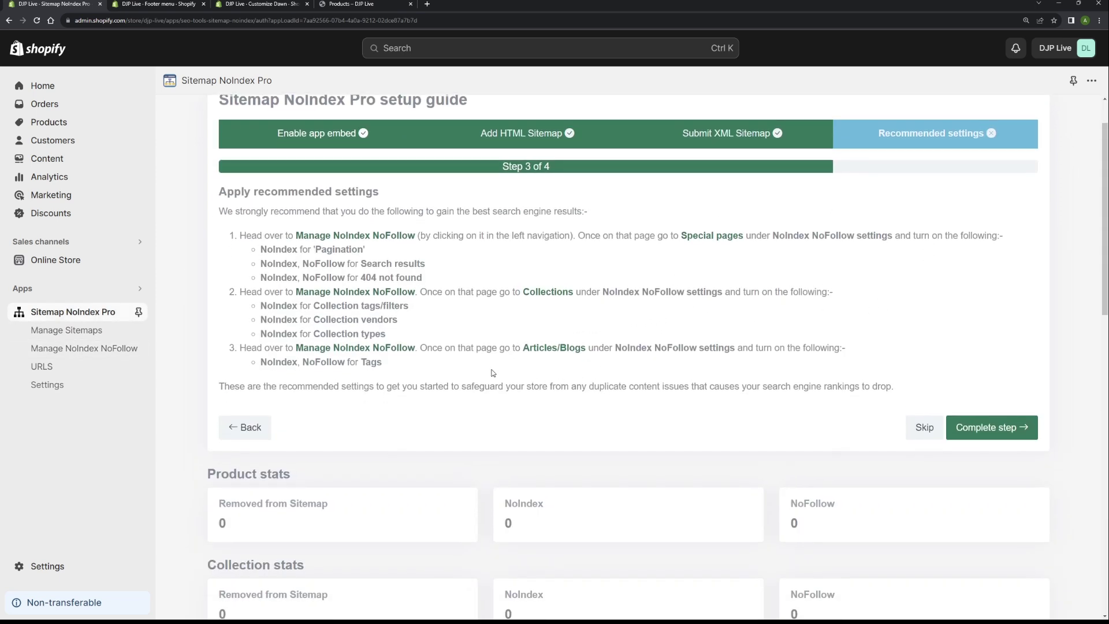
pyautogui.moveTo(249, 349); pyautogui.dragTo(388, 362)
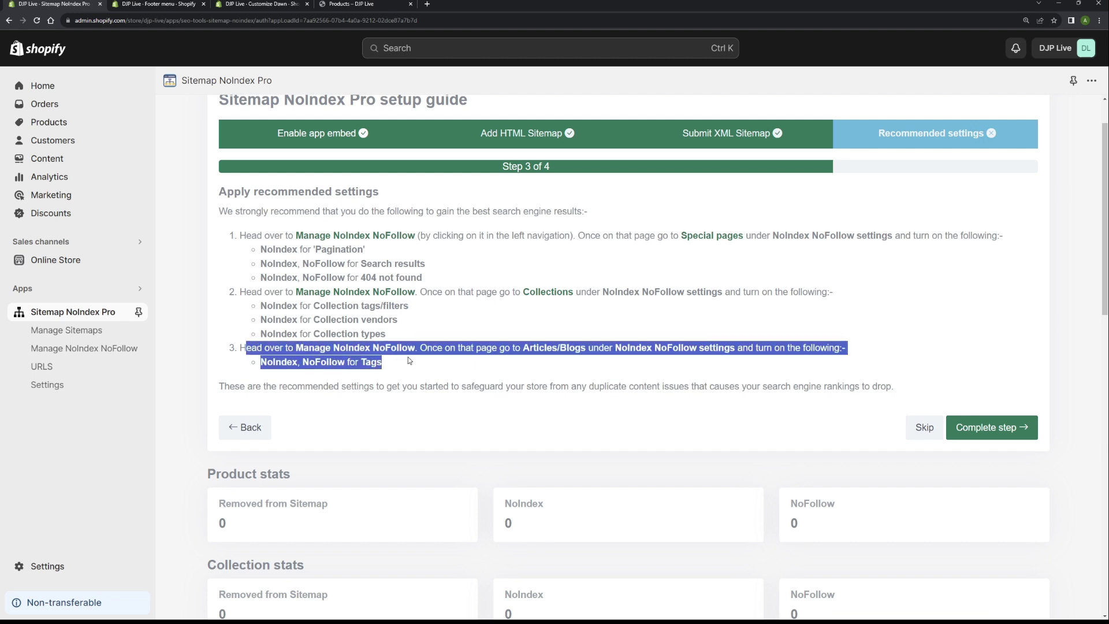
pyautogui.click(420, 373)
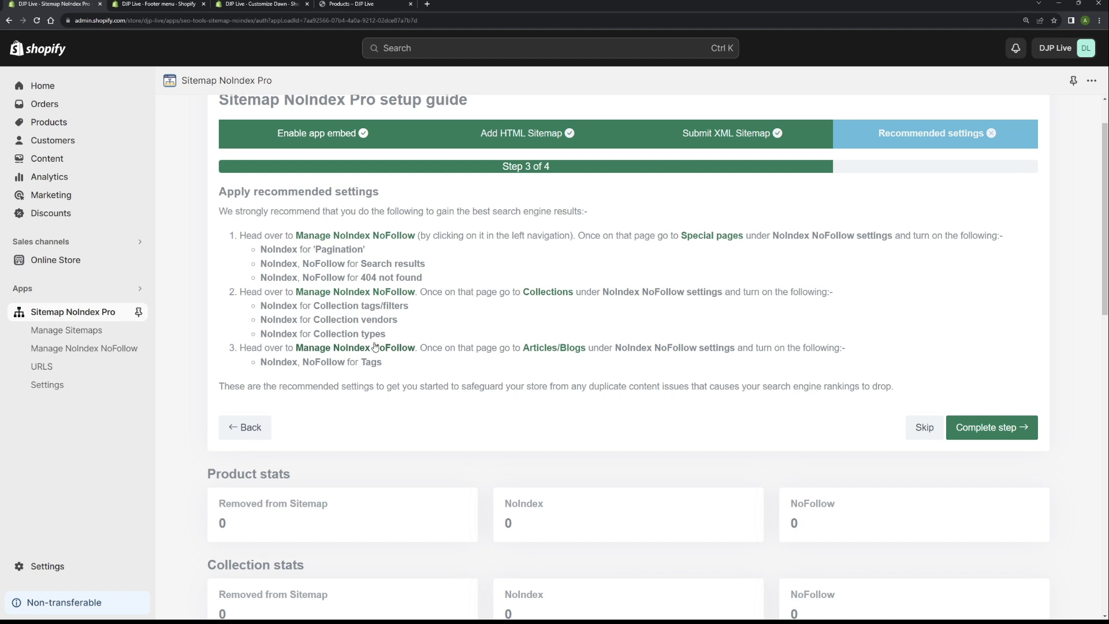
pyautogui.scroll(1, 778, 277)
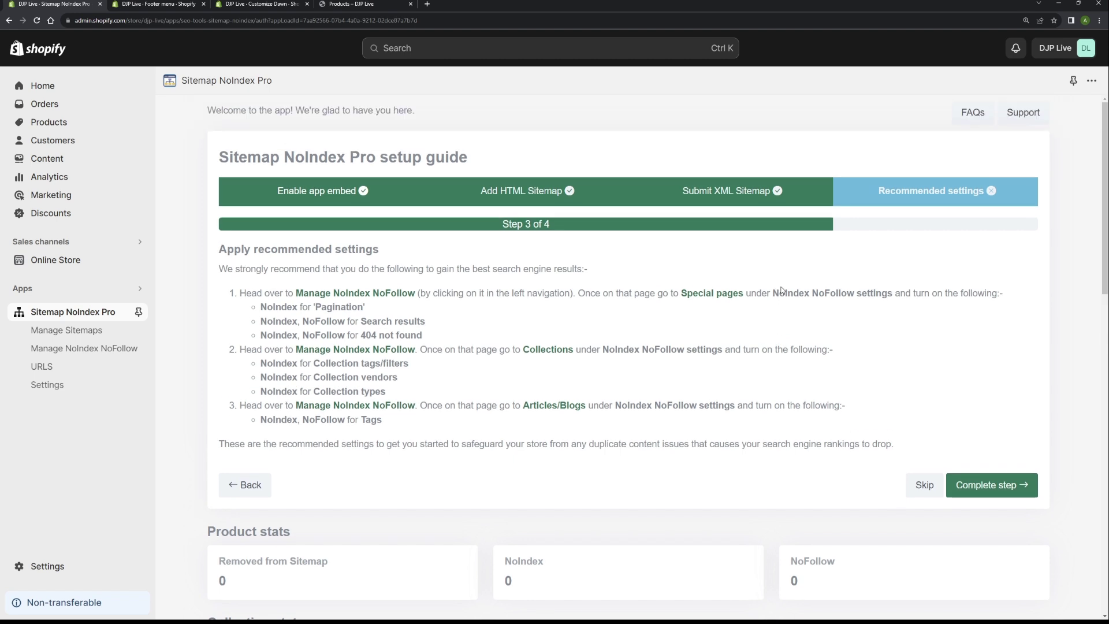
pyautogui.click(999, 495)
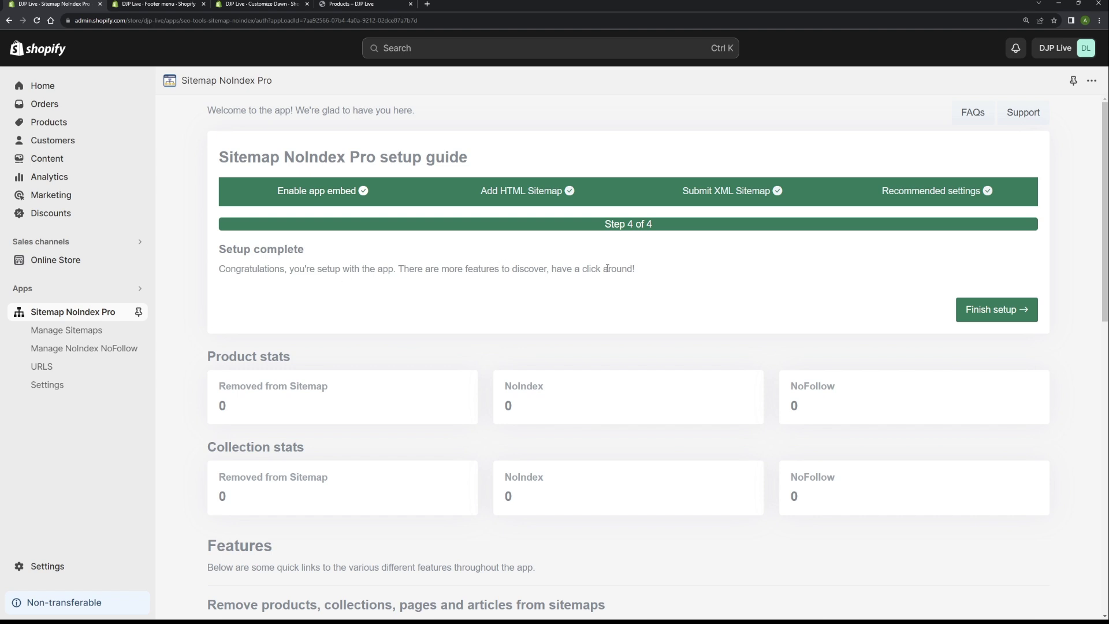
# Finish setup on the Setup complete card to dismiss the guide.
pyautogui.click(994, 310)
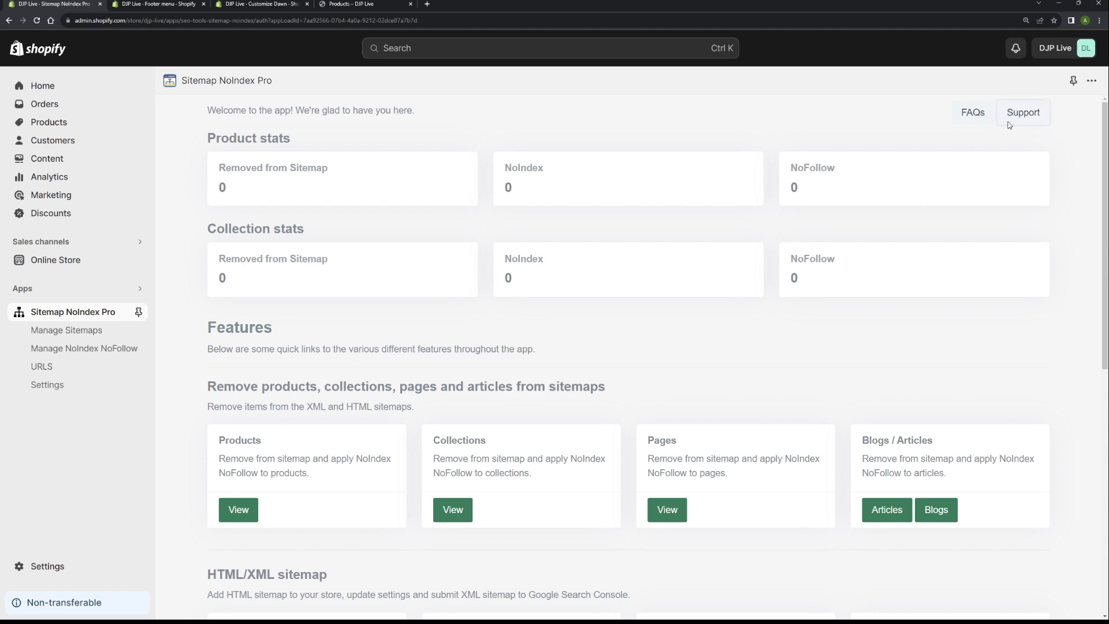
# Bring up the app's Contact us support form from the Support button.
pyautogui.click(1007, 115)
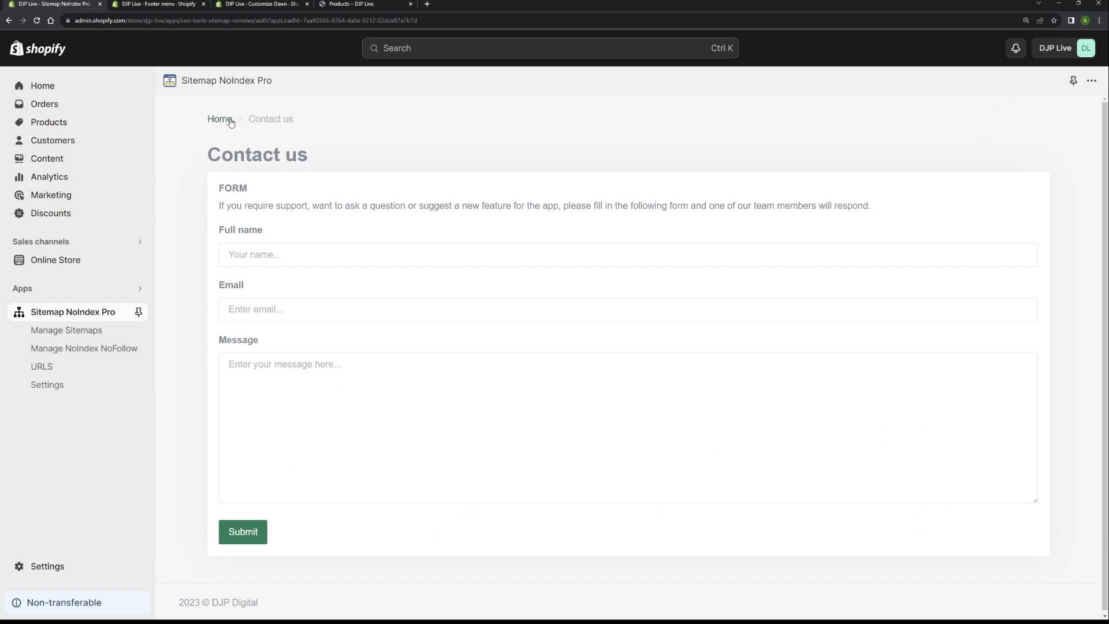